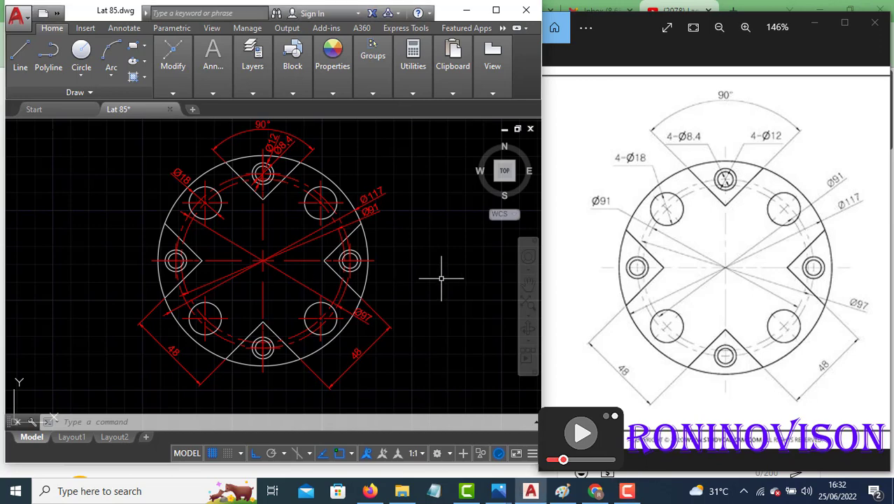
# Step: Pan the view off the finished flange to an empty area of the grid
pyautogui.moveTo(441, 280); pyautogui.dragTo(186, 279, button='middle')
pyautogui.moveTo(360, 282); pyautogui.dragTo(360, 350, button='middle')
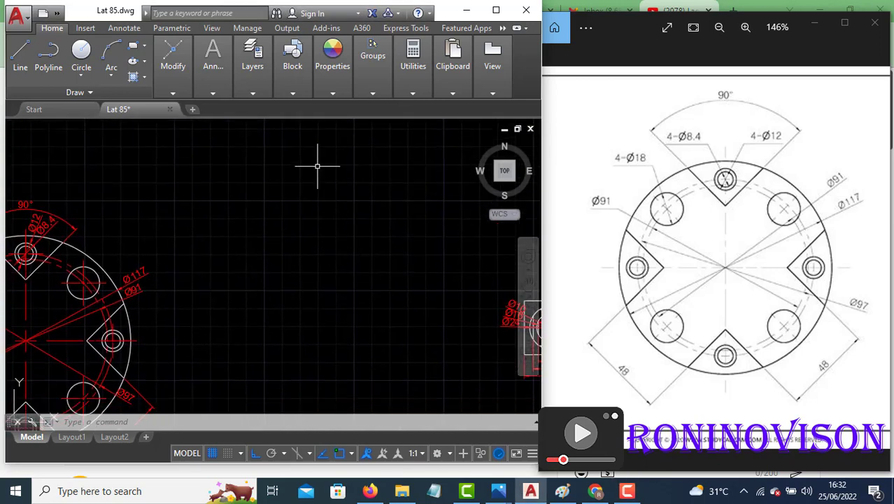
pyautogui.moveTo(319, 164); pyautogui.dragTo(381, 348, button='middle')
pyautogui.moveTo(304, 198); pyautogui.dragTo(275, 271, button='middle')
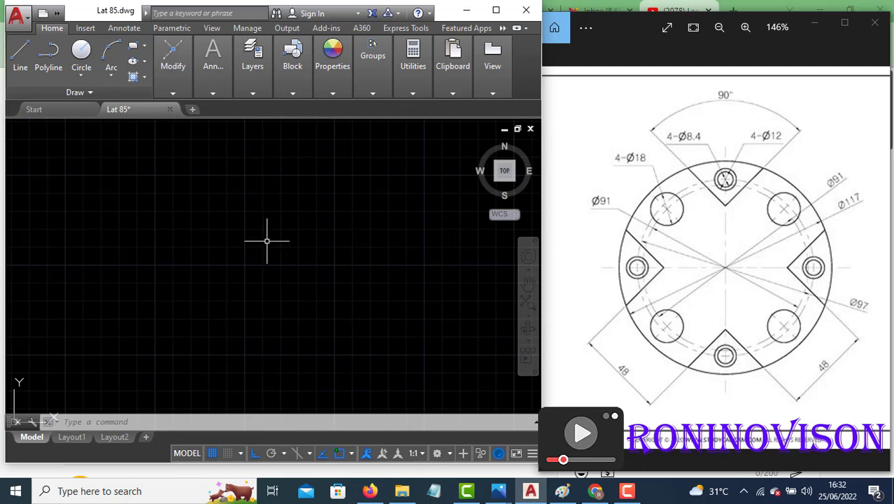
# Step: Draw a 117-diameter circle in the empty area
pyautogui.write('c')
pyautogui.press('Return')
pyautogui.click(264, 259)
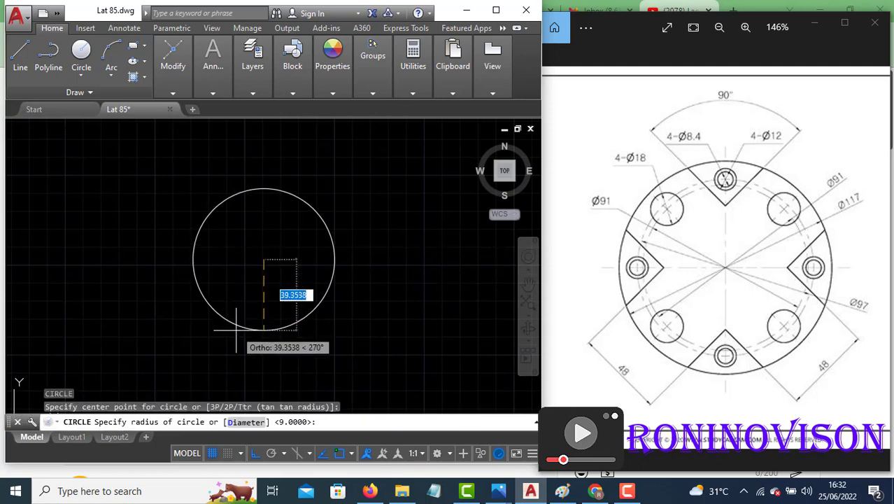
pyautogui.write('d')
pyautogui.press('Return')
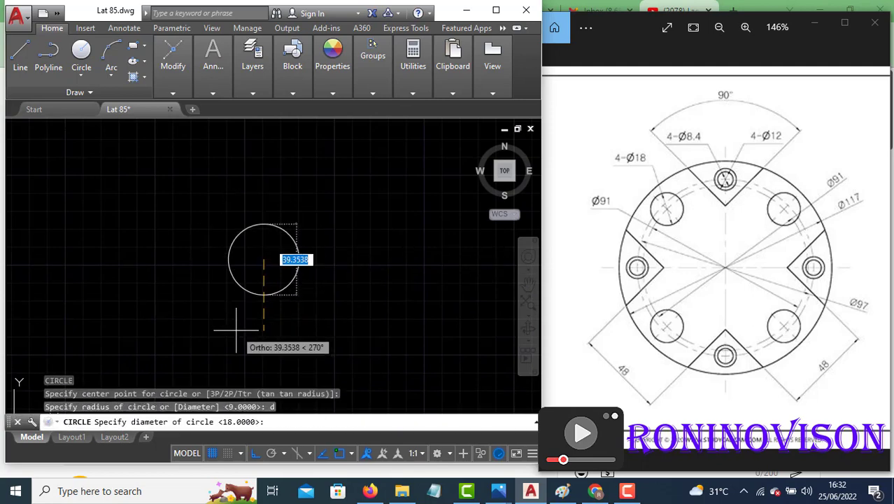
pyautogui.write('11')
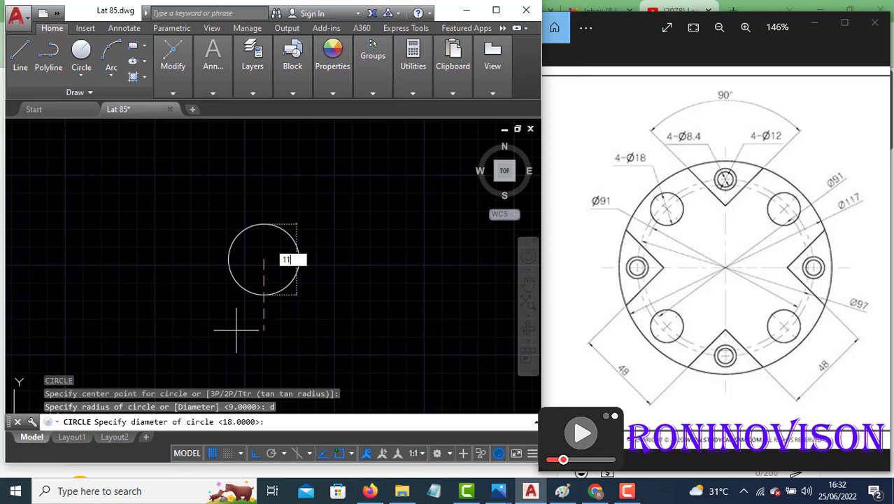
pyautogui.write('7')
pyautogui.press('Return')
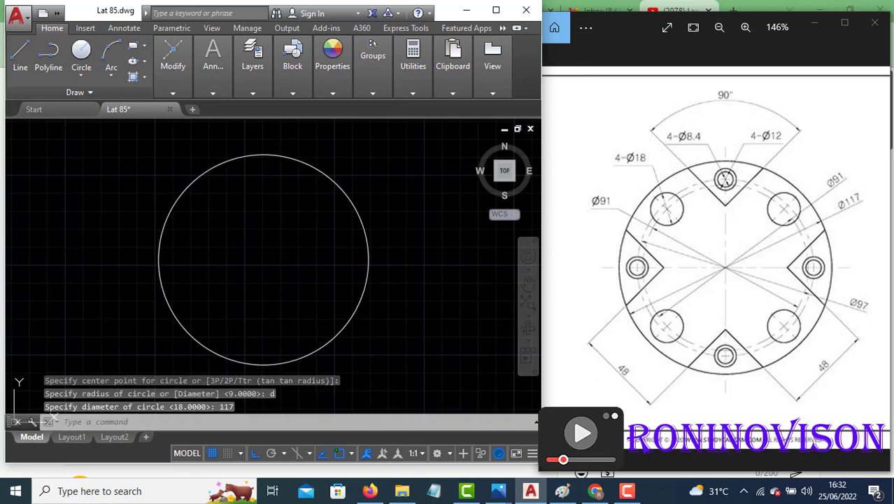
# Step: Add concentric circles of diameter 91 and 97 at the same centre
pyautogui.press('Return')
pyautogui.click(264, 259)
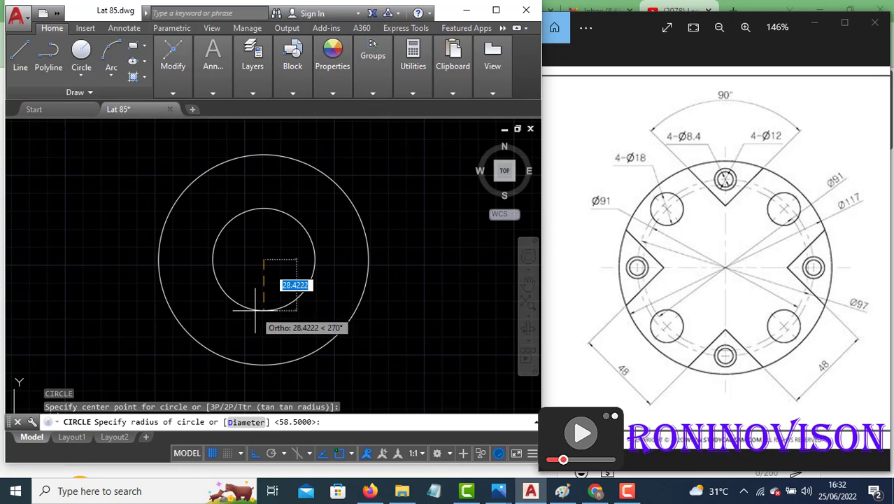
pyautogui.write('d')
pyautogui.press('Return')
pyautogui.write('91')
pyautogui.press('Return')
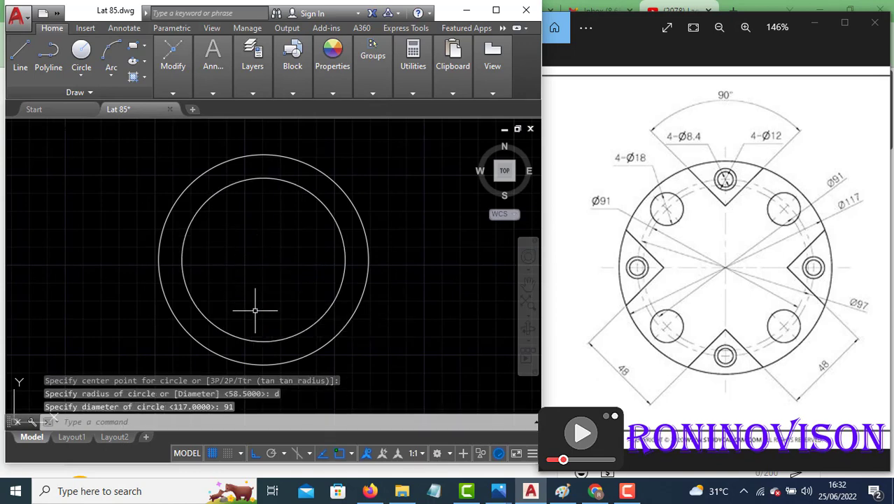
pyautogui.write('c')
pyautogui.press('Return')
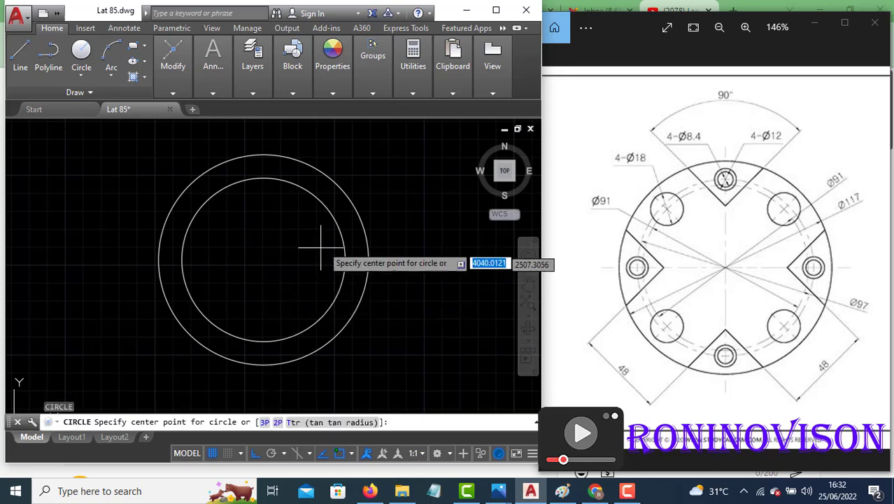
pyautogui.click(264, 258)
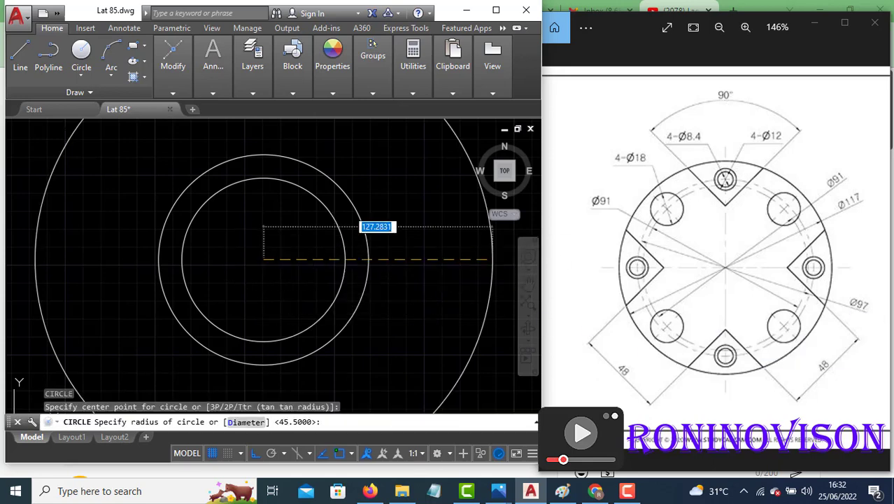
pyautogui.write('d')
pyautogui.press('Return')
pyautogui.write('9')
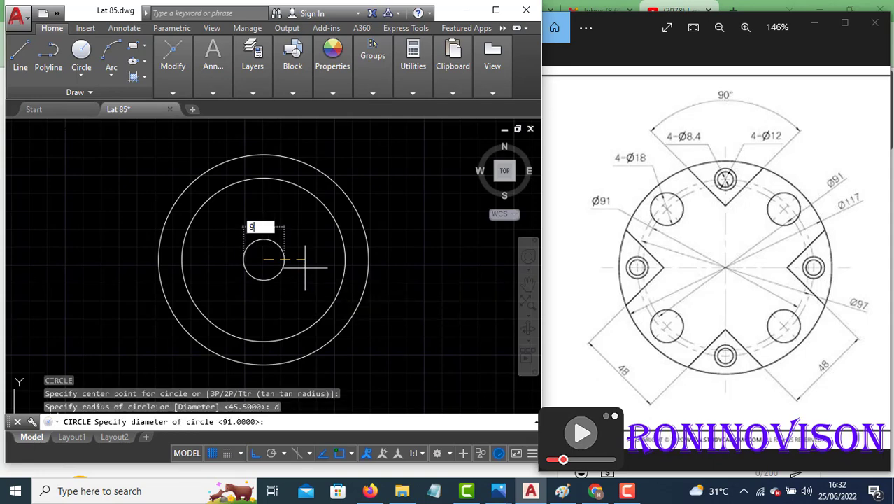
pyautogui.write('7')
pyautogui.press('Return')
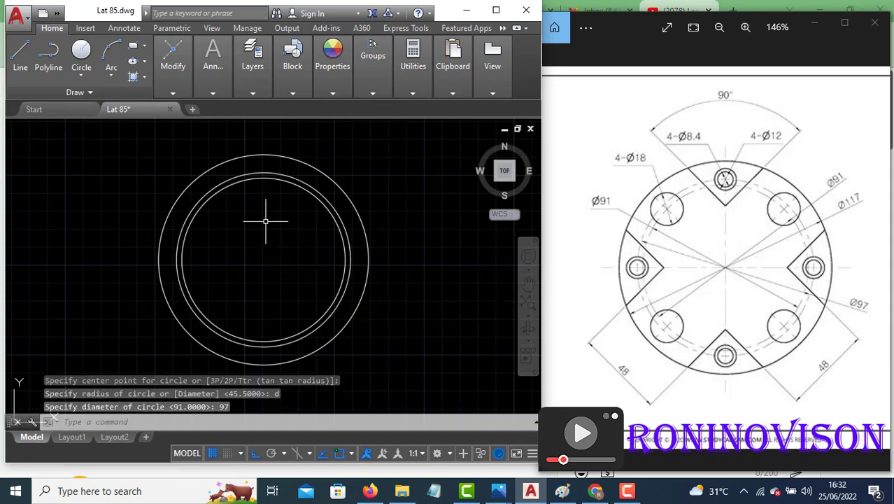
pyautogui.click(242, 183)
# Step: Make the 91-diameter circle red with the CENTER2 linetype
pyautogui.click(238, 175)
pyautogui.click(333, 66)
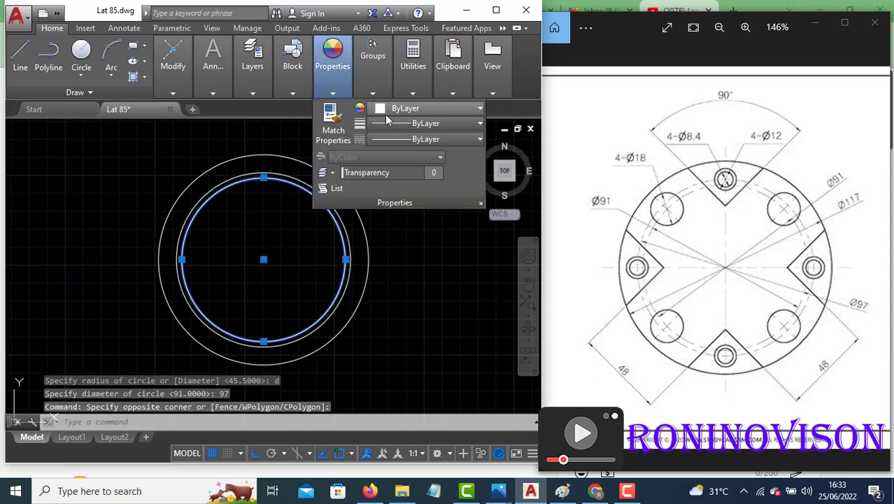
pyautogui.click(427, 107)
pyautogui.click(376, 241)
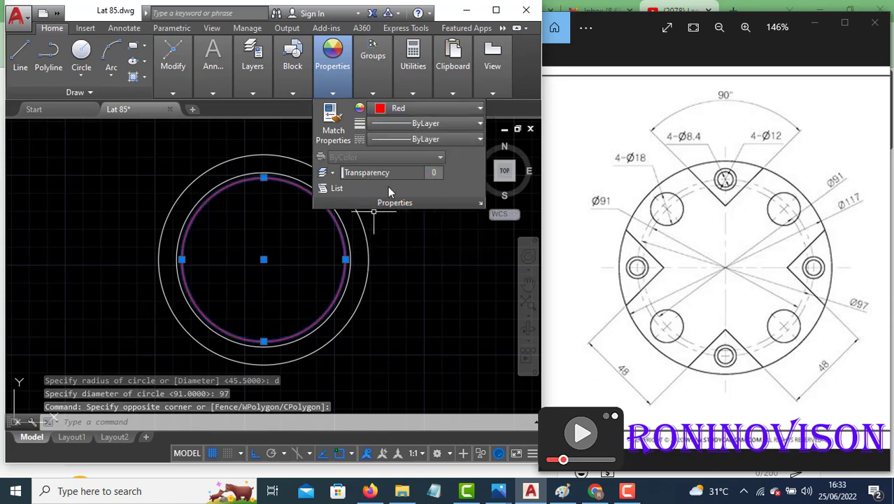
pyautogui.click(396, 139)
pyautogui.click(391, 190)
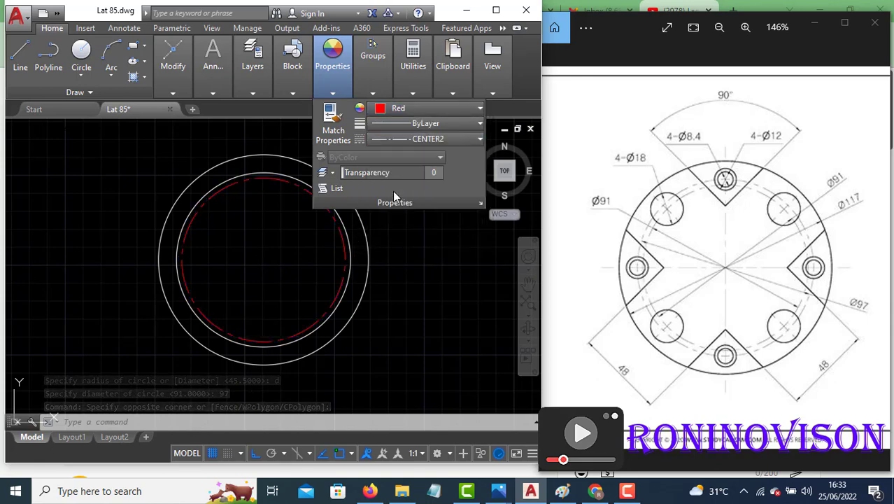
pyautogui.click(299, 190)
pyautogui.press('Escape')
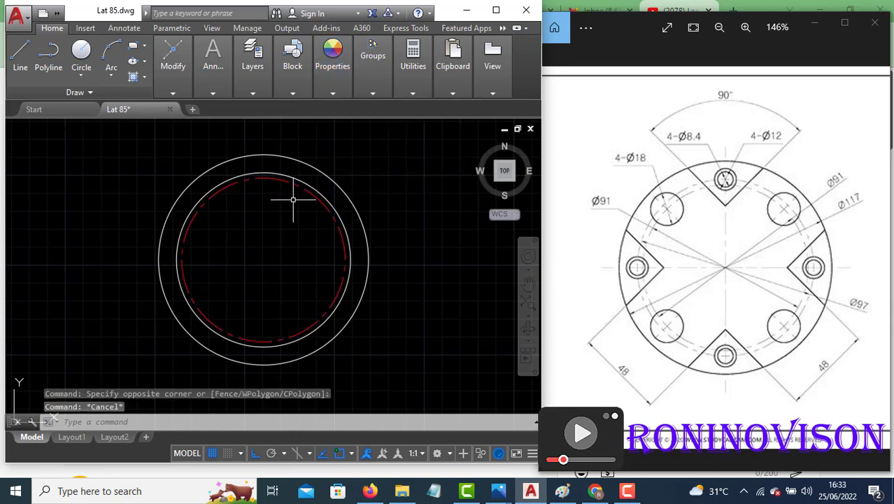
# Step: Match the red CENTER2 style onto the 97-diameter circle using MATCHPROP
pyautogui.write('ma')
pyautogui.press('Return')
pyautogui.click(282, 182)
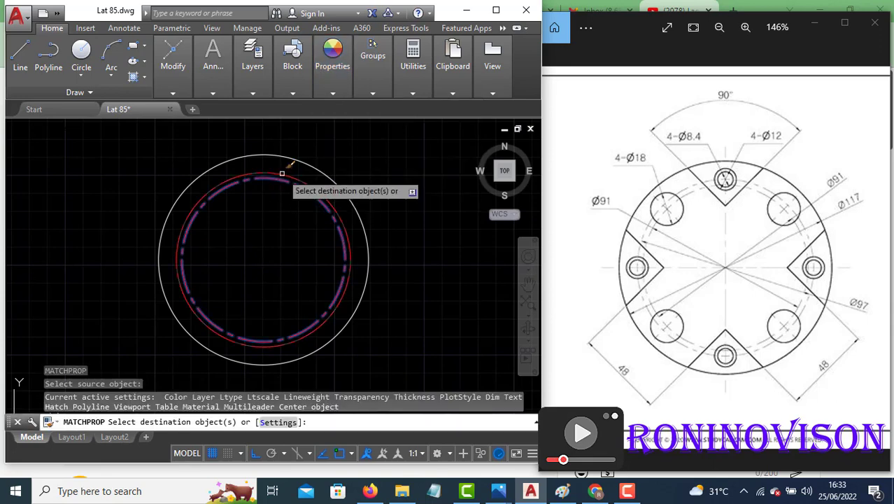
pyautogui.click(282, 174)
pyautogui.press('Escape')
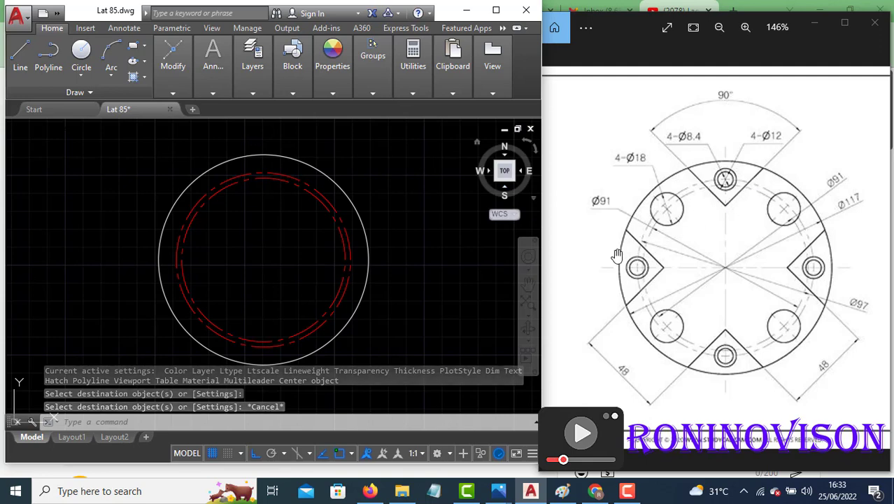
# Step: Draw vertical and horizontal lines across the 117 circle between its quadrants
pyautogui.write('l')
pyautogui.press('Return')
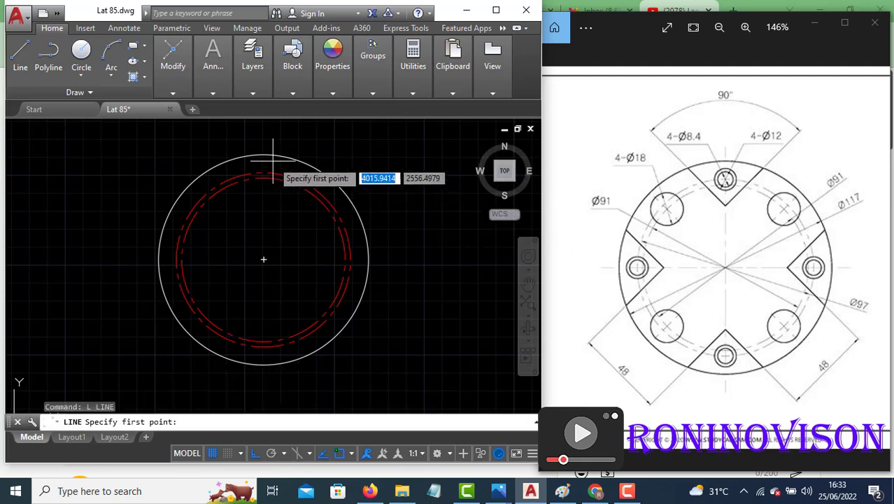
pyautogui.click(263, 154)
pyautogui.click(263, 364)
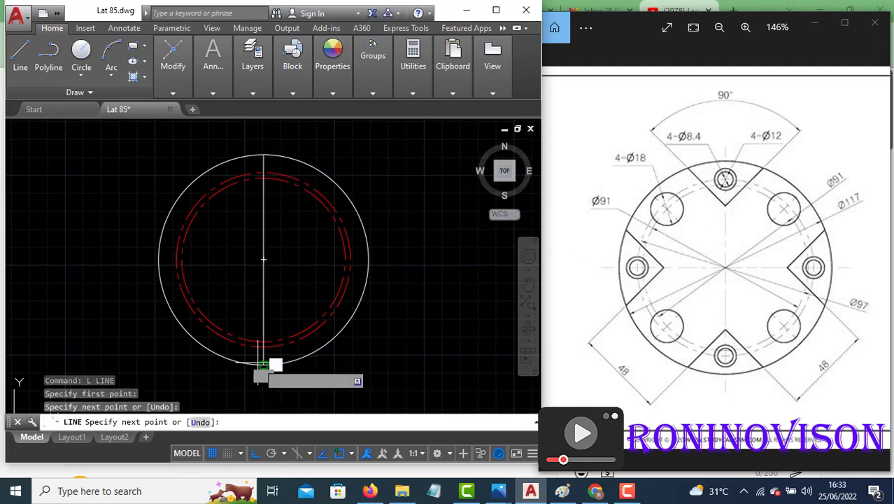
pyautogui.press('Return')
pyautogui.press('Return')
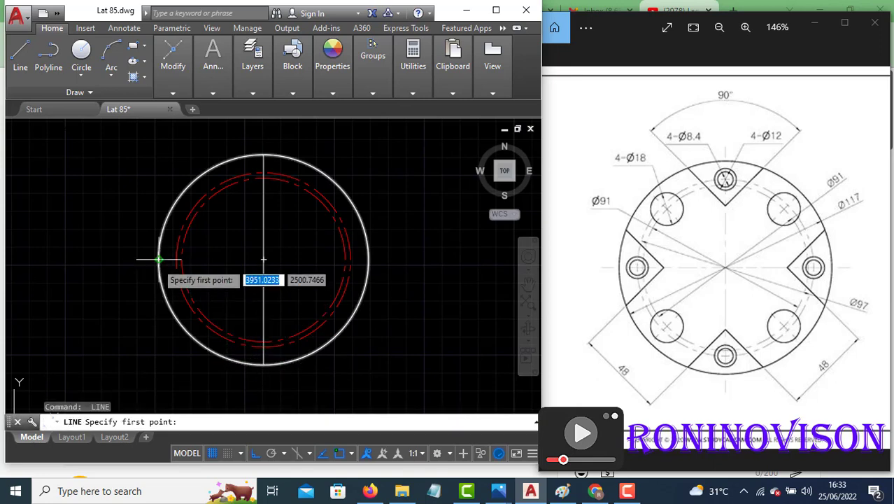
pyautogui.click(158, 259)
pyautogui.click(369, 260)
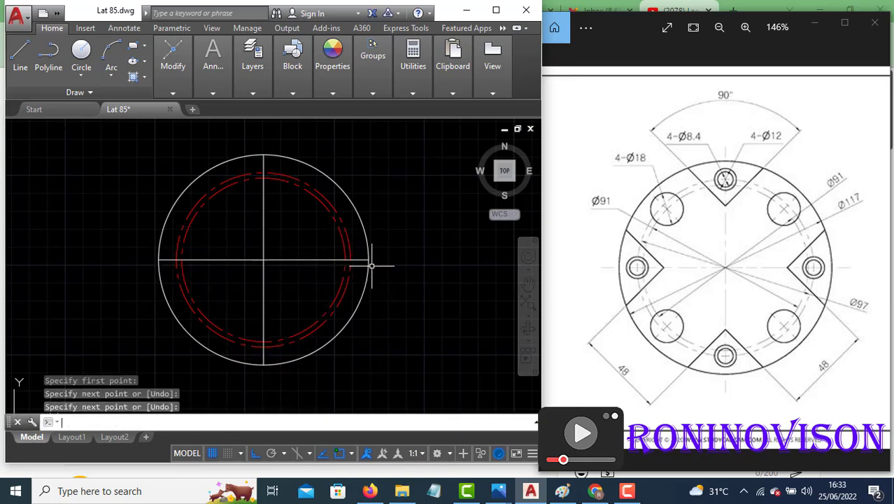
pyautogui.press('Return')
# Step: Rotate both lines 45° about the circle centre into an X
pyautogui.click(290, 273)
pyautogui.click(234, 245)
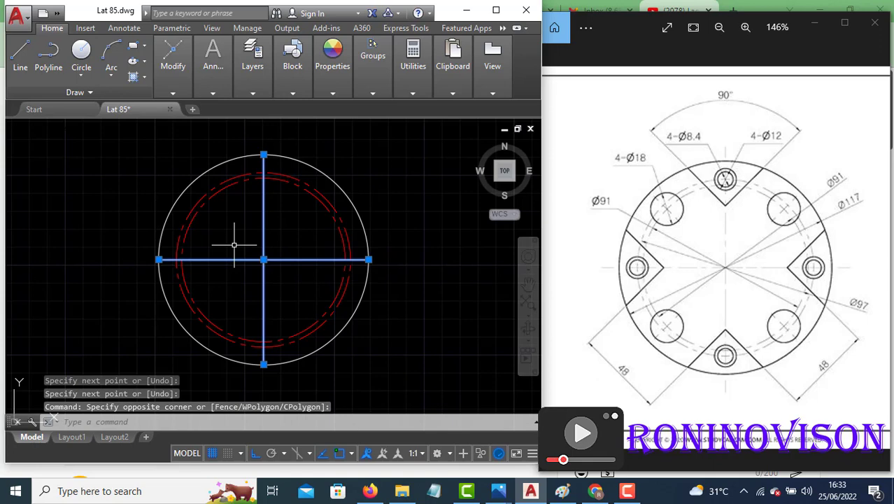
pyautogui.write('ro')
pyautogui.press('Return')
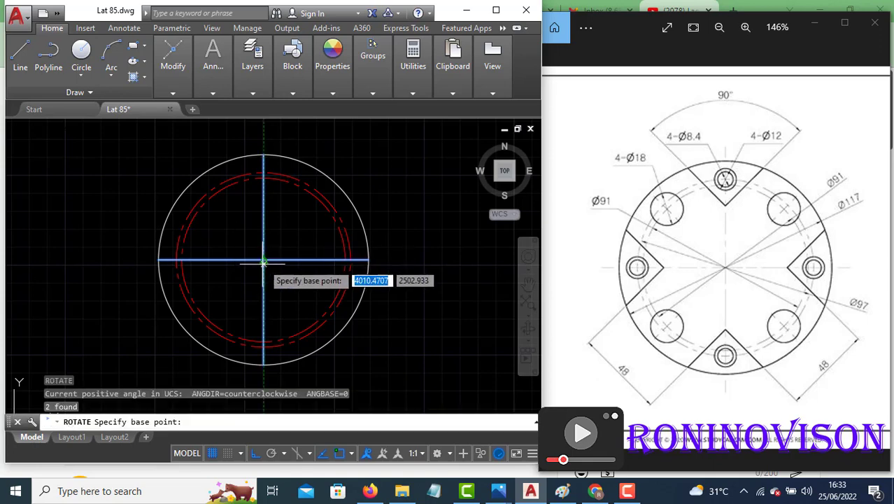
pyautogui.click(263, 262)
pyautogui.write('45')
pyautogui.press('Return')
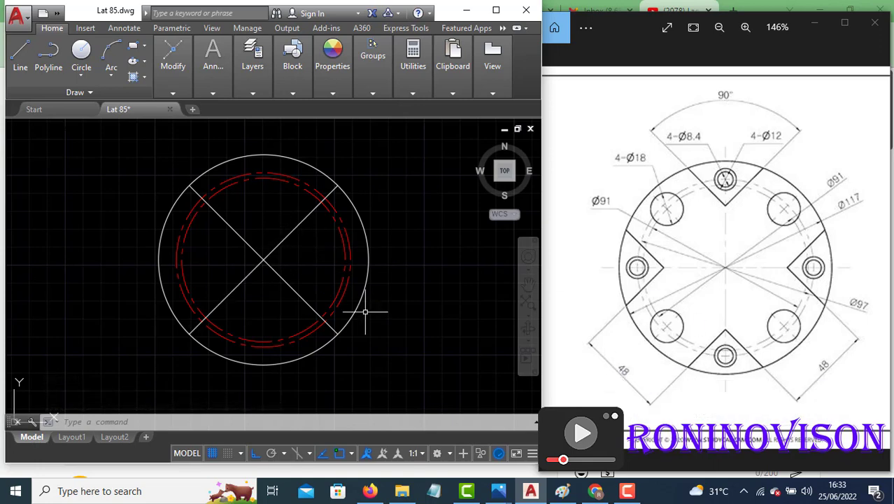
# Step: Offset each diagonal line 24 units to both sides, making four parallel copies
pyautogui.write('OFFSET')
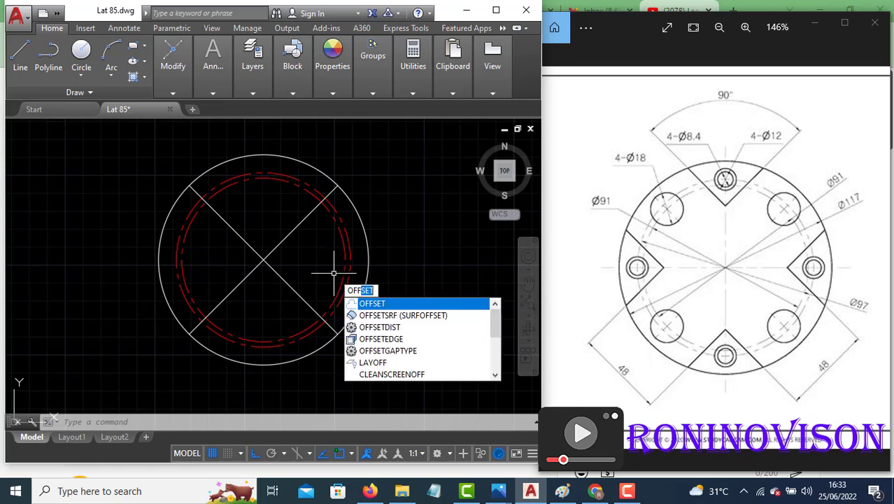
pyautogui.press('Return')
pyautogui.write('24')
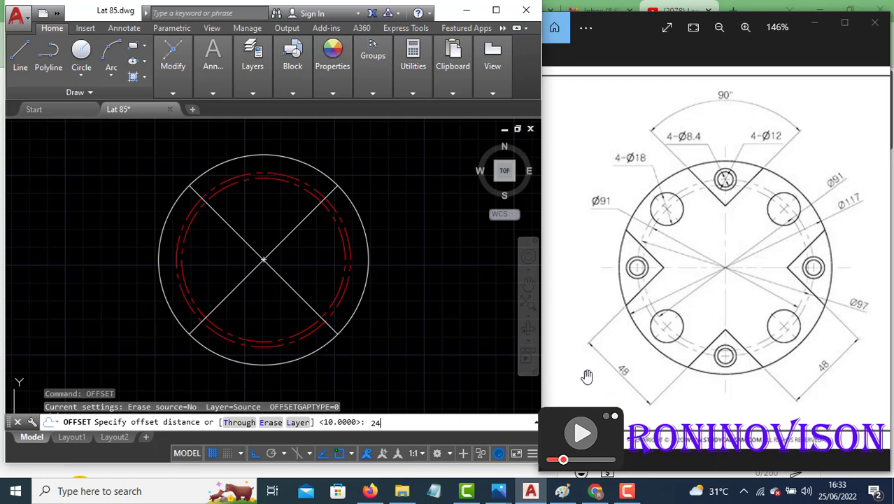
pyautogui.press('Return')
pyautogui.click(283, 240)
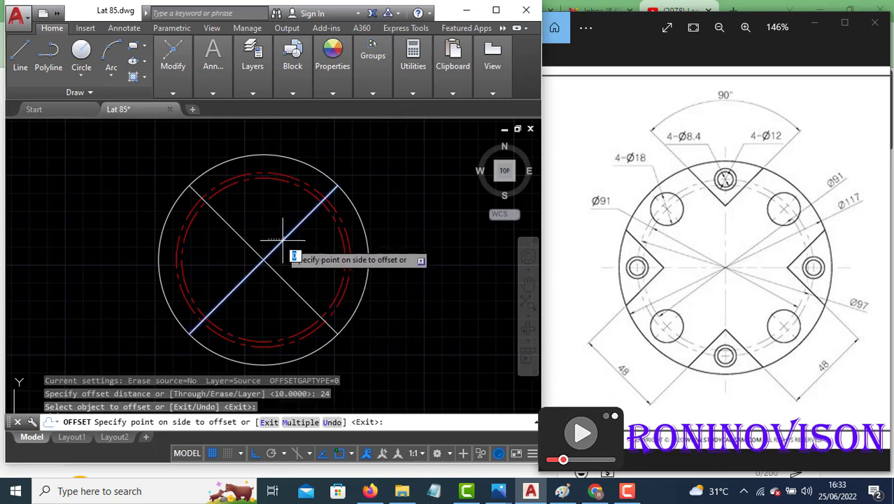
pyautogui.click(130, 248)
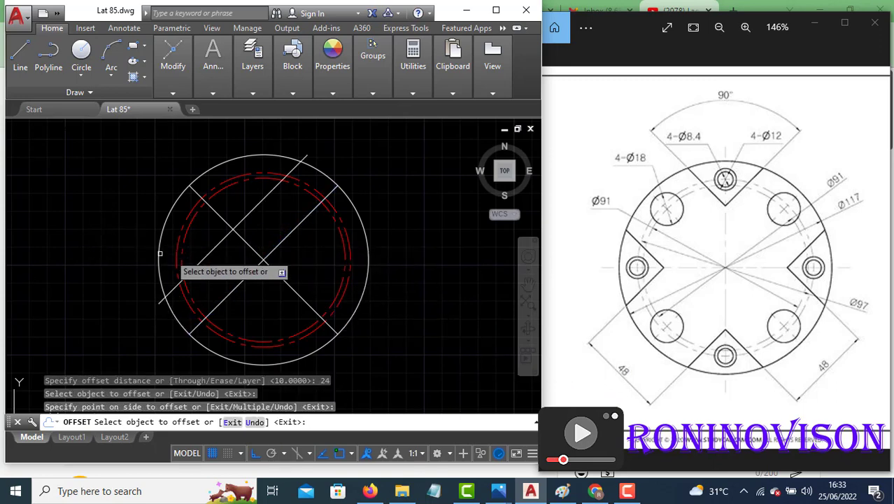
pyautogui.click(275, 250)
pyautogui.click(413, 316)
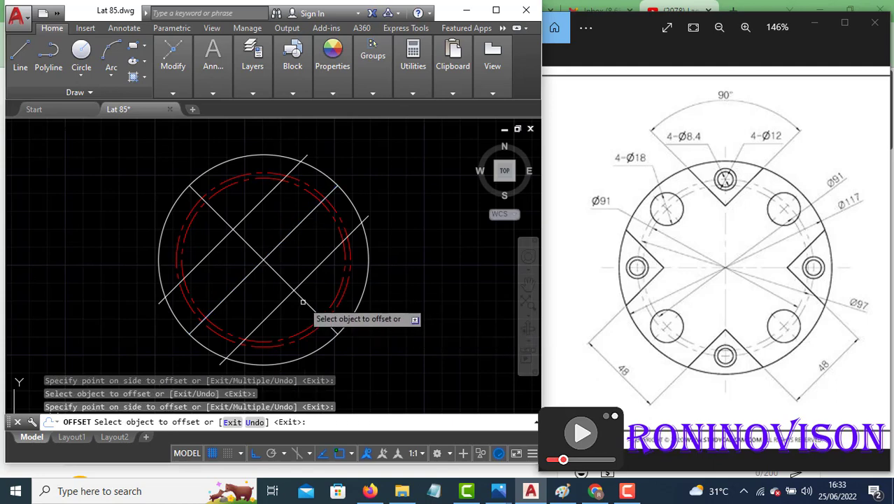
pyautogui.click(302, 301)
pyautogui.click(409, 288)
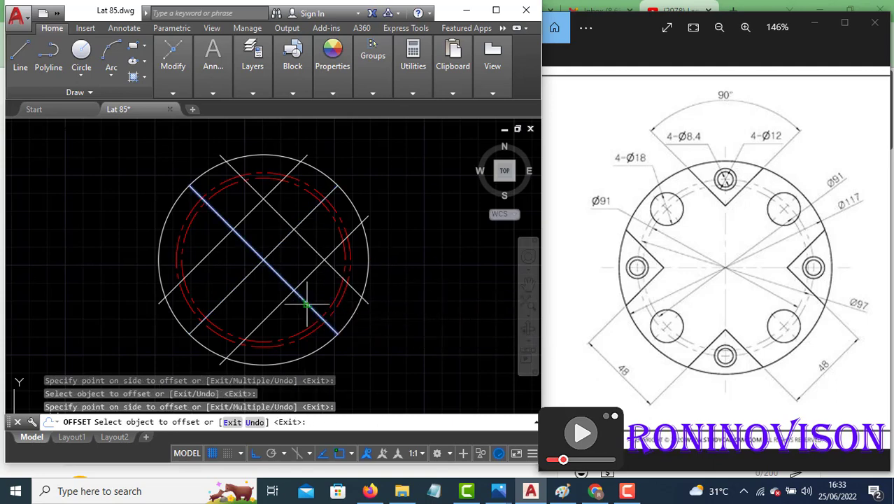
pyautogui.click(306, 304)
pyautogui.click(346, 348)
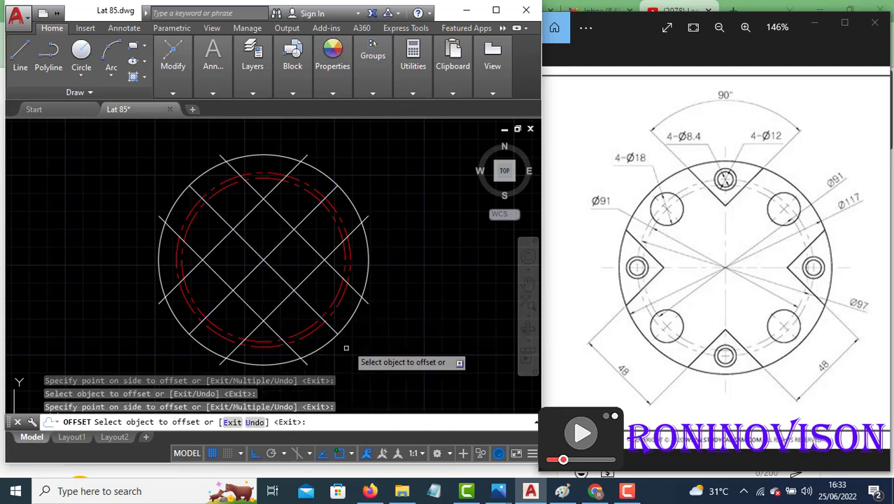
pyautogui.press('Escape')
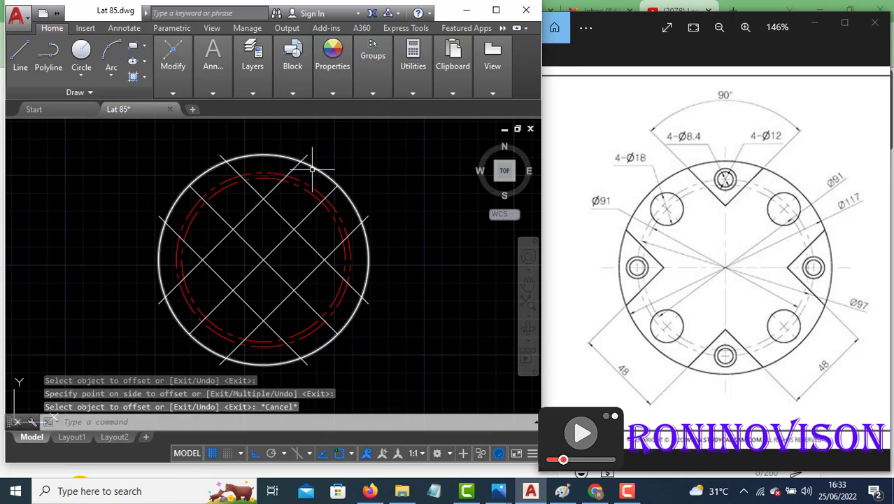
pyautogui.press('Escape')
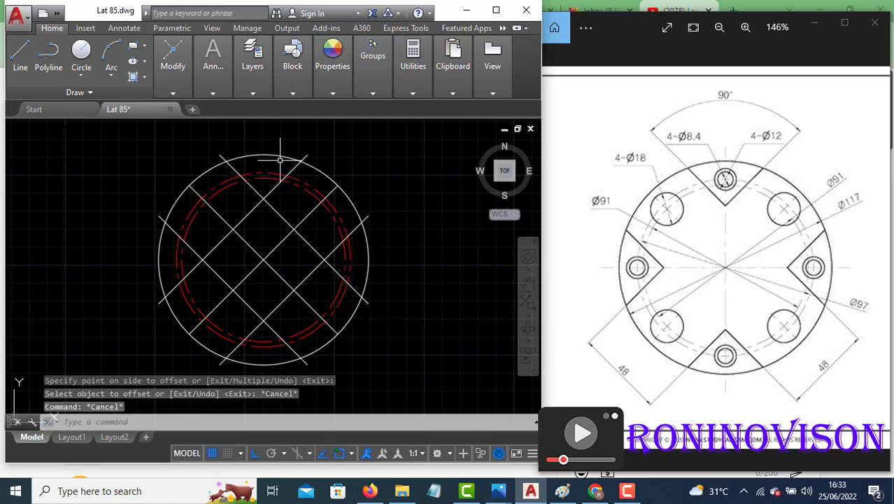
pyautogui.write('tr')
# Step: Trim the offset line ends projecting outside the 117 circle
pyautogui.press('Return')
pyautogui.press('Return')
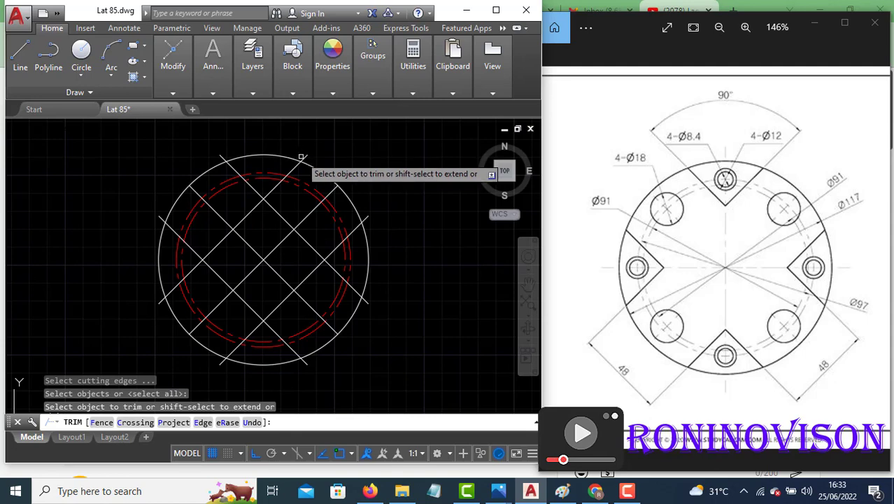
pyautogui.click(222, 153)
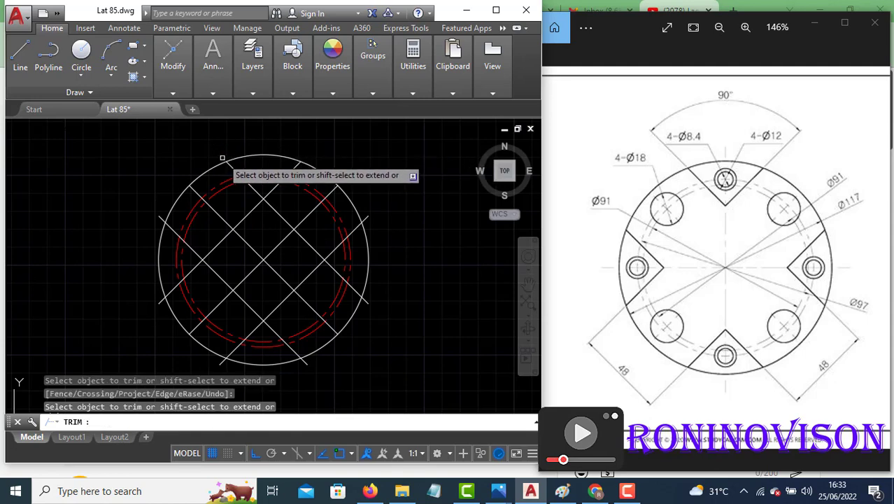
pyautogui.click(163, 217)
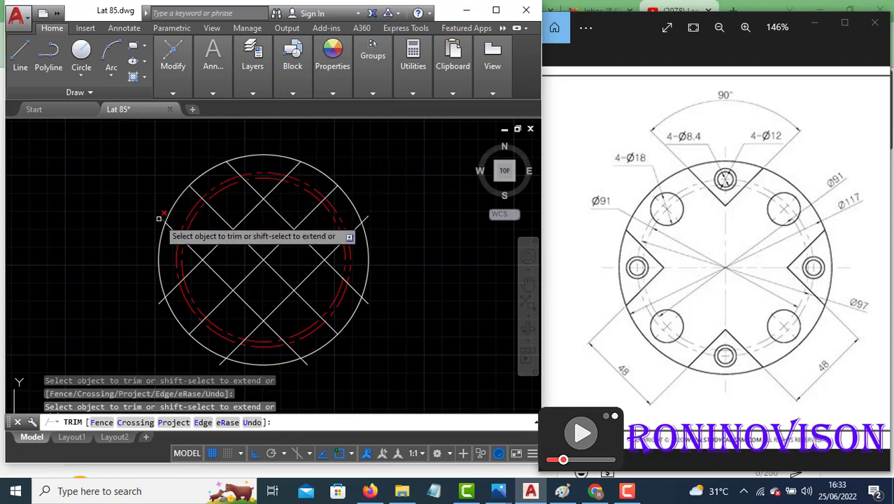
pyautogui.click(160, 303)
pyautogui.click(220, 362)
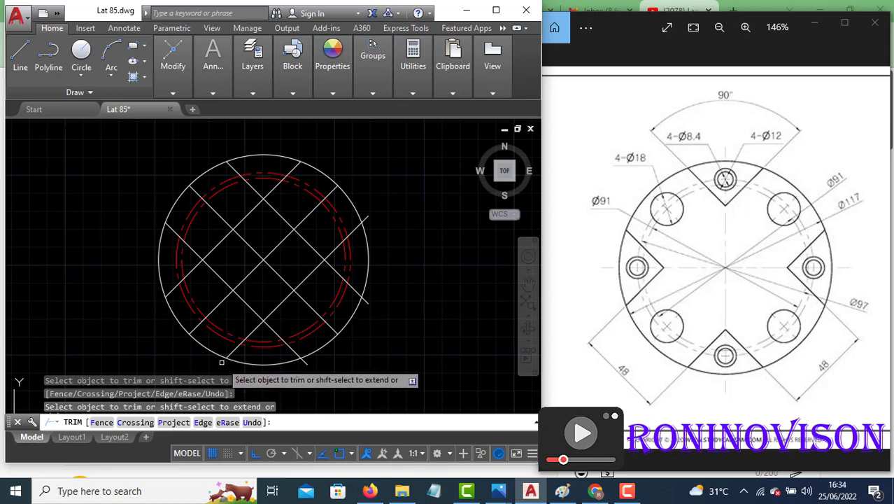
pyautogui.click(303, 363)
pyautogui.click(370, 302)
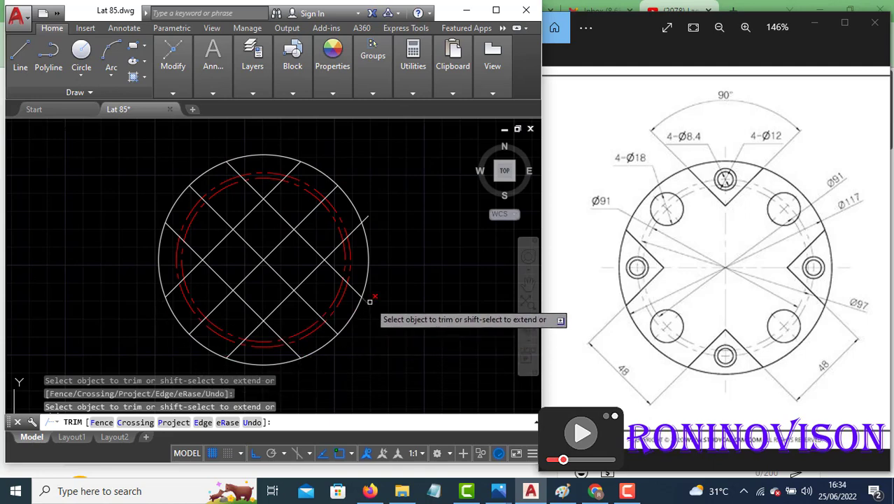
pyautogui.click(366, 216)
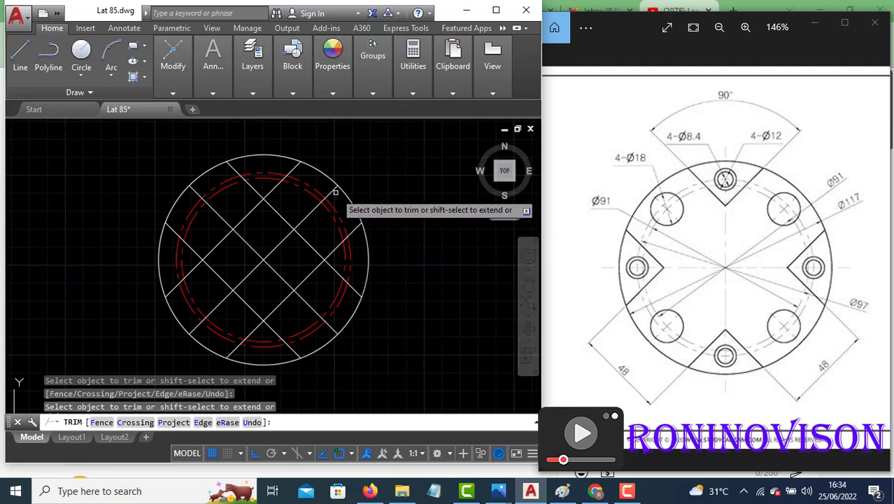
# Step: Trim the inner segments to open the top, left, bottom and right V-notches
pyautogui.click(287, 220)
pyautogui.click(250, 209)
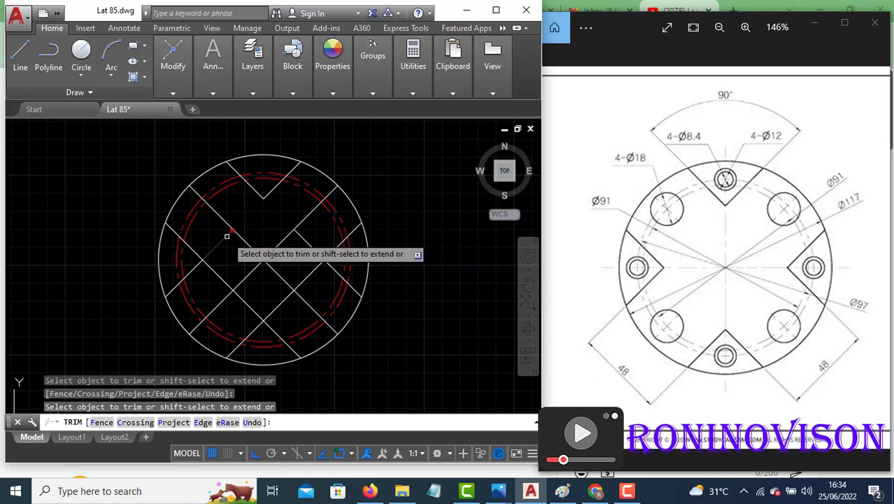
pyautogui.click(222, 265)
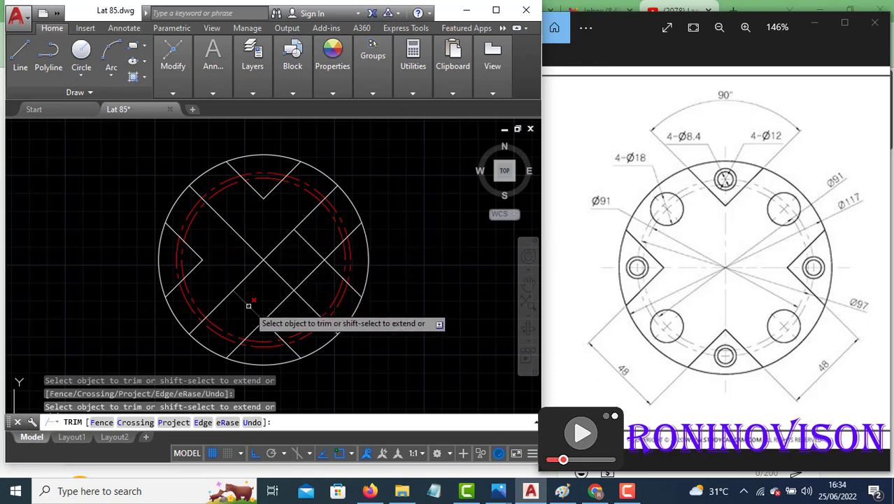
pyautogui.click(279, 298)
pyautogui.click(314, 275)
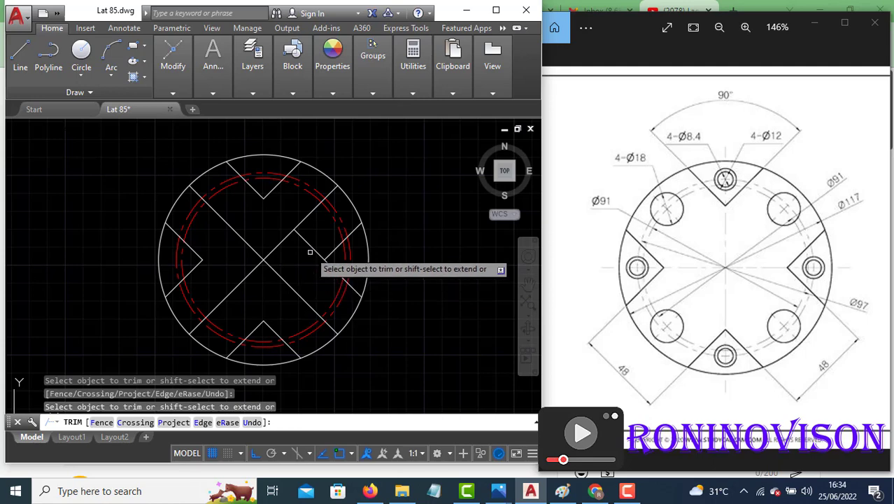
pyautogui.press('Escape')
# Step: Erase the two original diagonal lines
pyautogui.click(305, 250)
pyautogui.click(250, 254)
pyautogui.write('E')
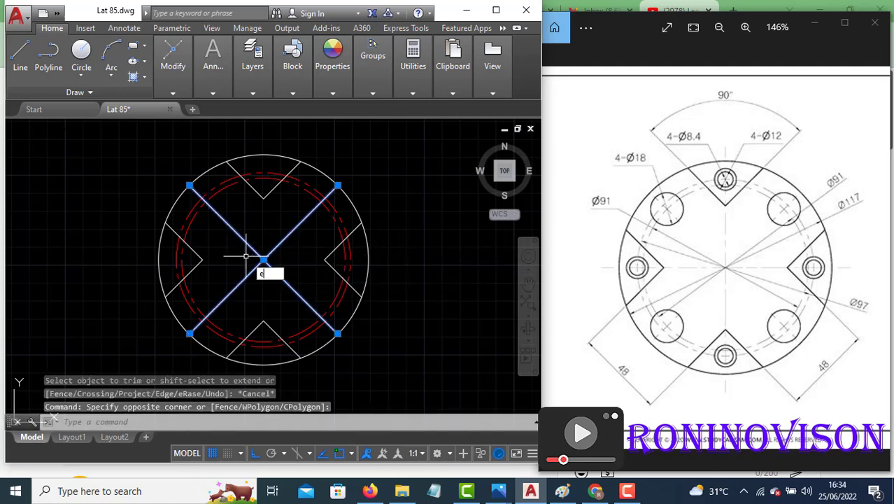
pyautogui.press('Return')
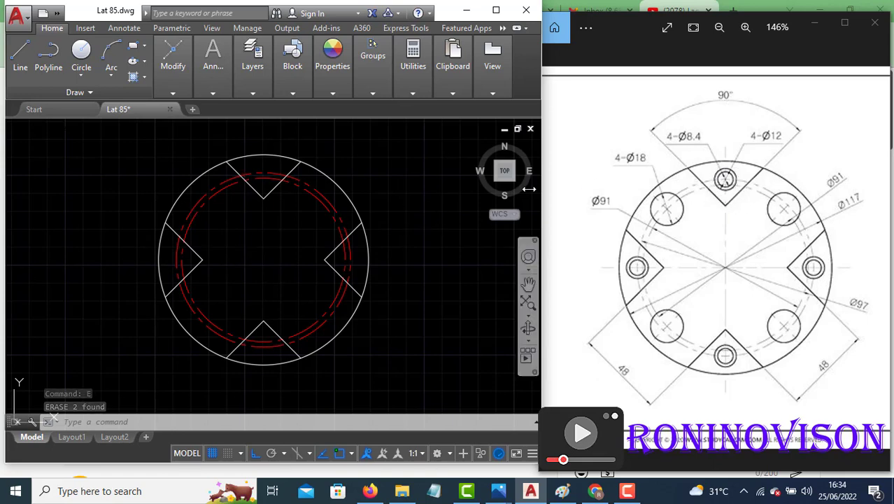
pyautogui.write('c')
pyautogui.press('Return')
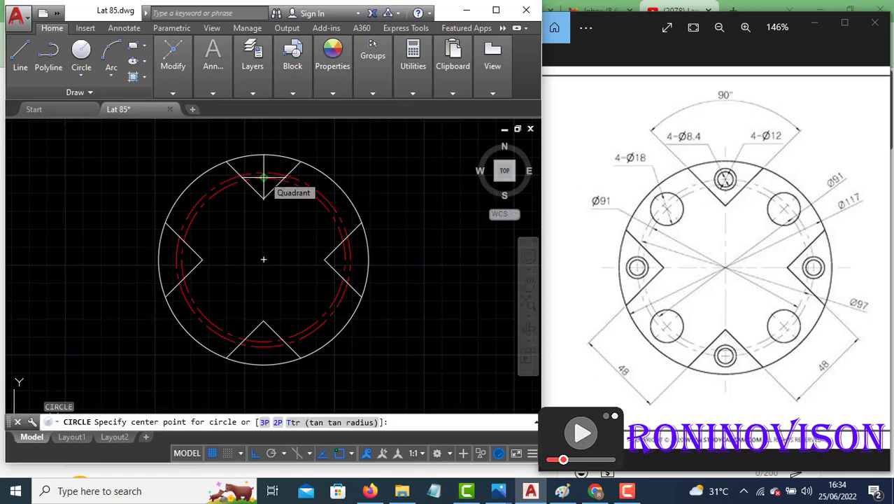
# Step: Draw a 12-diameter circle centred on the top notch tip
pyautogui.click(263, 177)
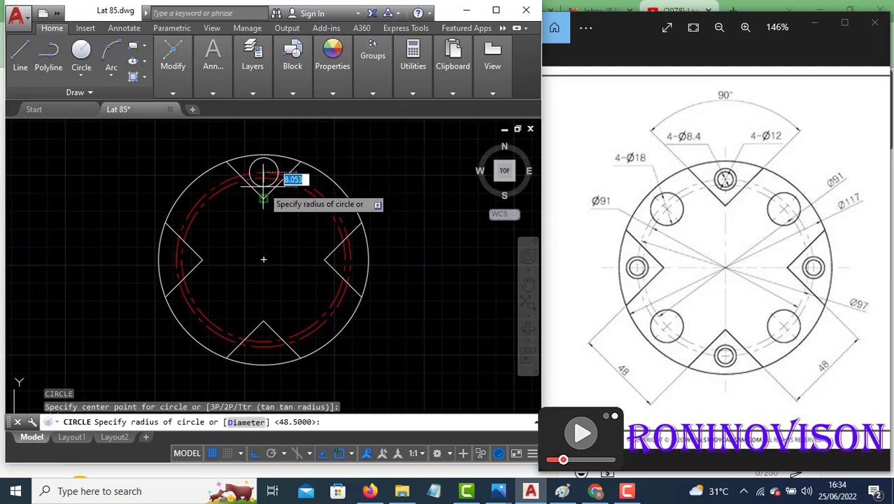
pyautogui.write('d')
pyautogui.press('Return')
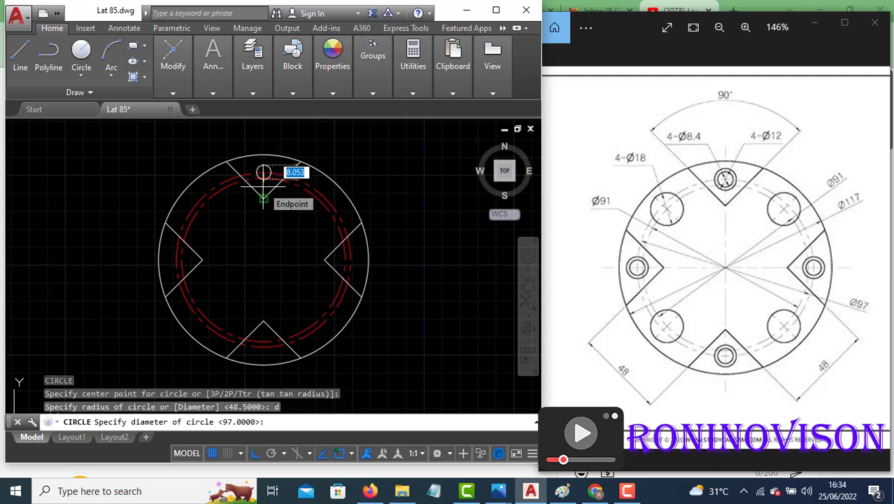
pyautogui.write('12')
pyautogui.press('Return')
pyautogui.write('c')
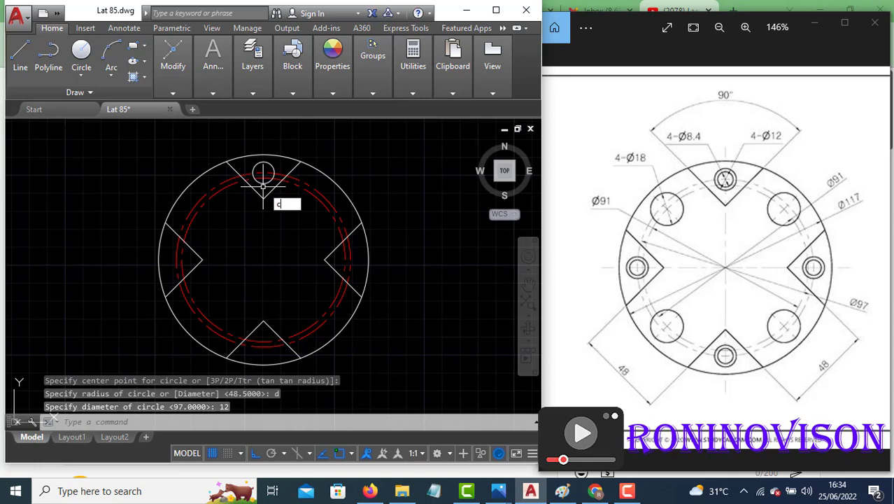
# Step: Add a concentric 8.4-diameter circle at the same notch tip and select it
pyautogui.press('Return')
pyautogui.click(264, 171)
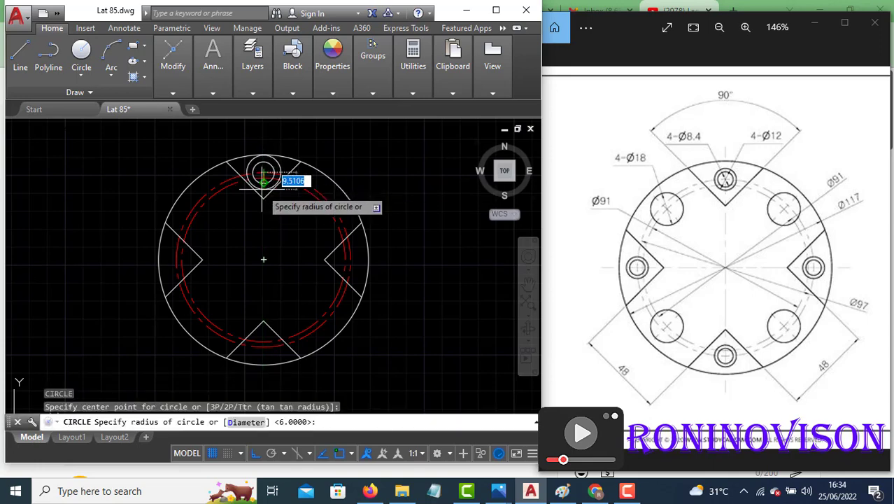
pyautogui.write('d')
pyautogui.press('Return')
pyautogui.write('8.4')
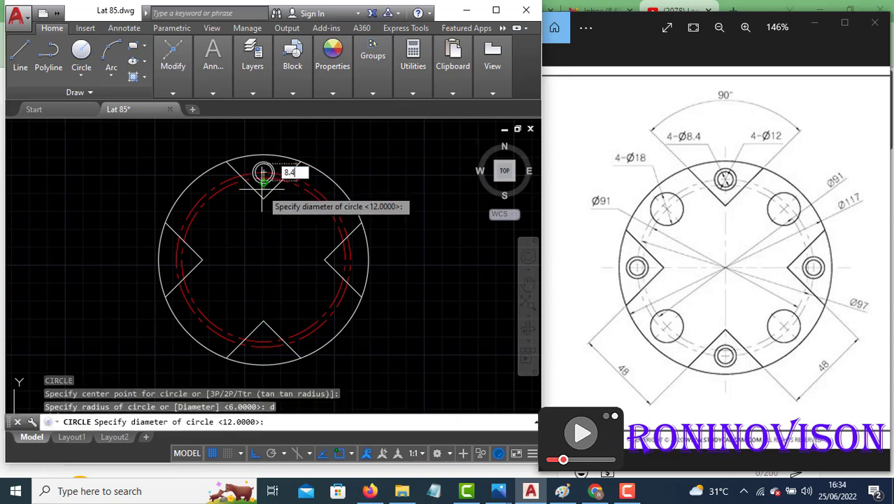
pyautogui.press('Return')
pyautogui.scroll(2, 262, 165)
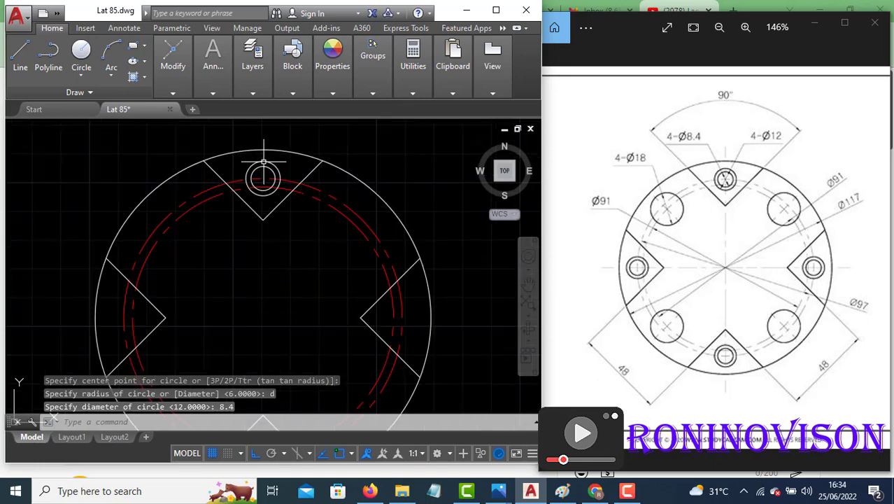
pyautogui.click(257, 161)
pyautogui.click(254, 165)
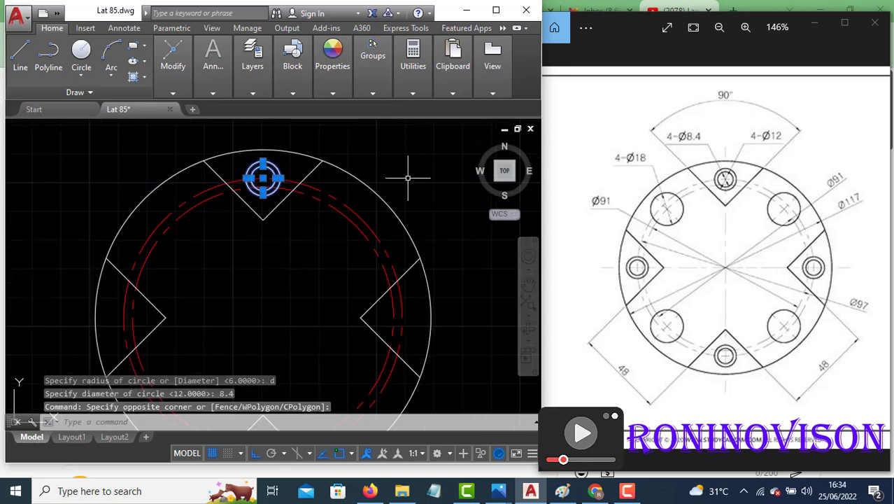
# Step: Start an OFFSET from the flange centre, then cancel it
pyautogui.write('o')
pyautogui.press('Return')
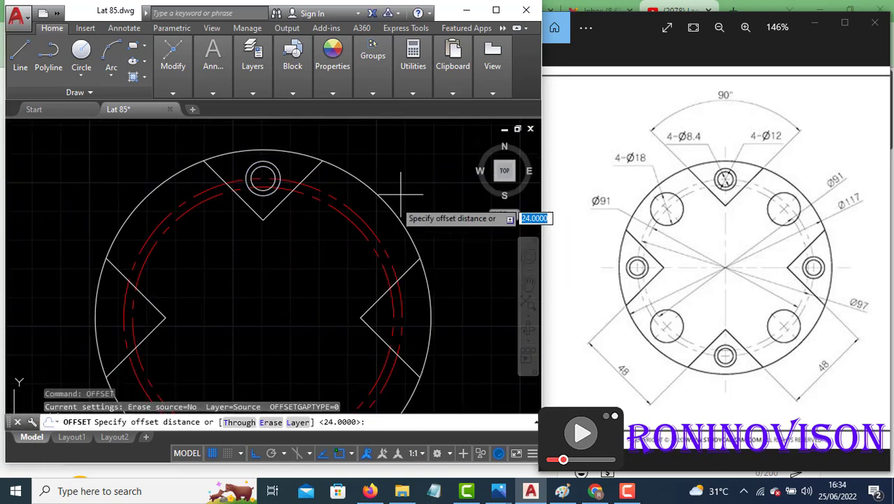
pyautogui.click(263, 318)
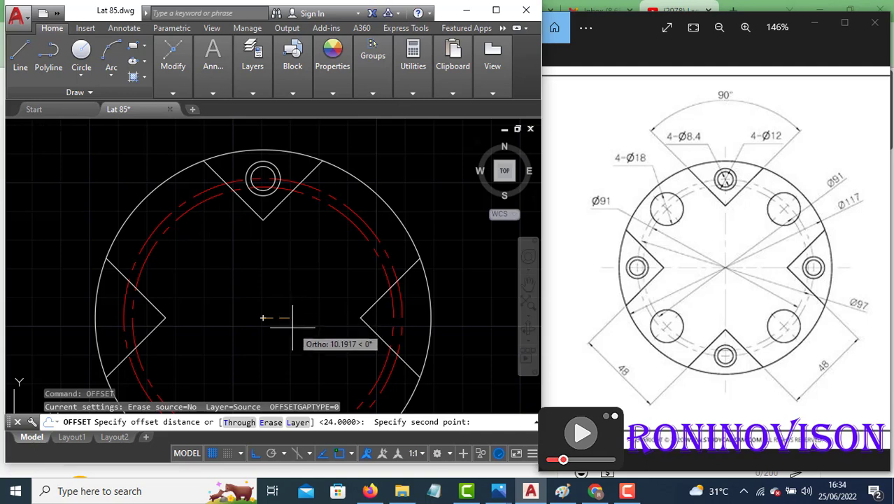
pyautogui.press('Escape')
pyautogui.press('Escape')
pyautogui.press('Escape')
pyautogui.press('Escape')
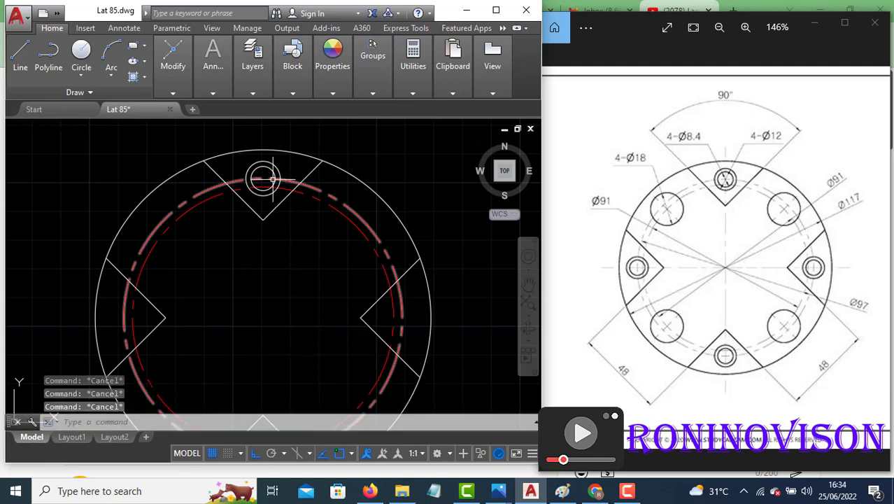
# Step: Polar-array the Ø12/Ø8.4 hole pair into 4 copies around the flange centre
pyautogui.write('a')
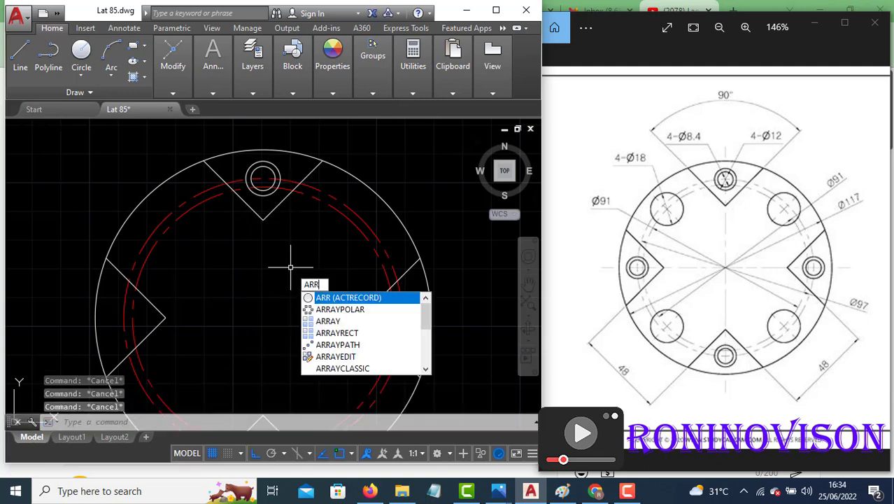
pyautogui.click(343, 309)
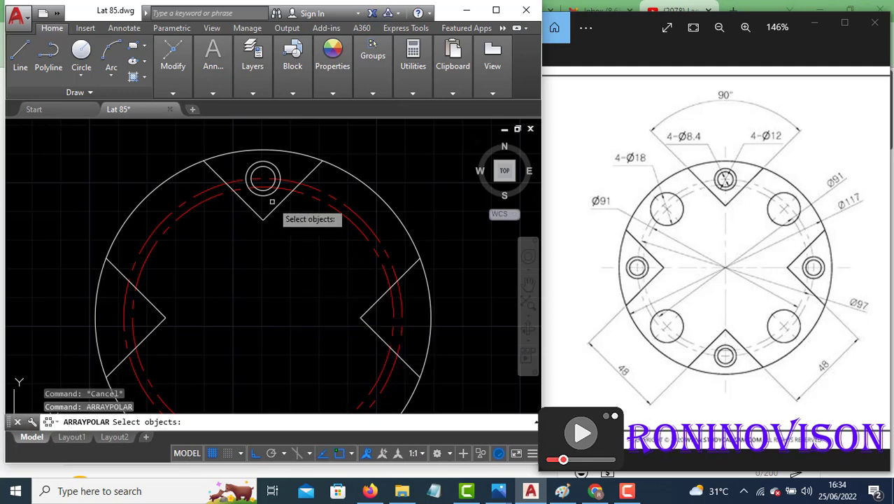
pyautogui.click(260, 156)
pyautogui.click(255, 165)
pyautogui.press('Return')
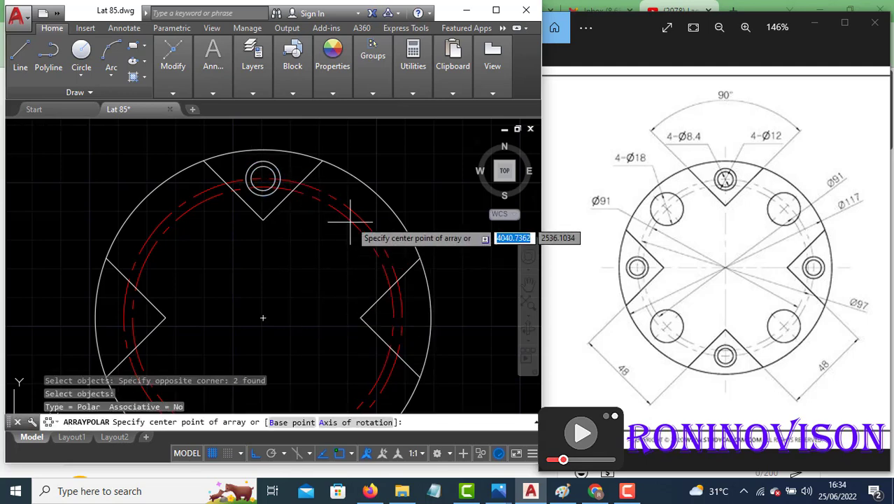
pyautogui.click(263, 317)
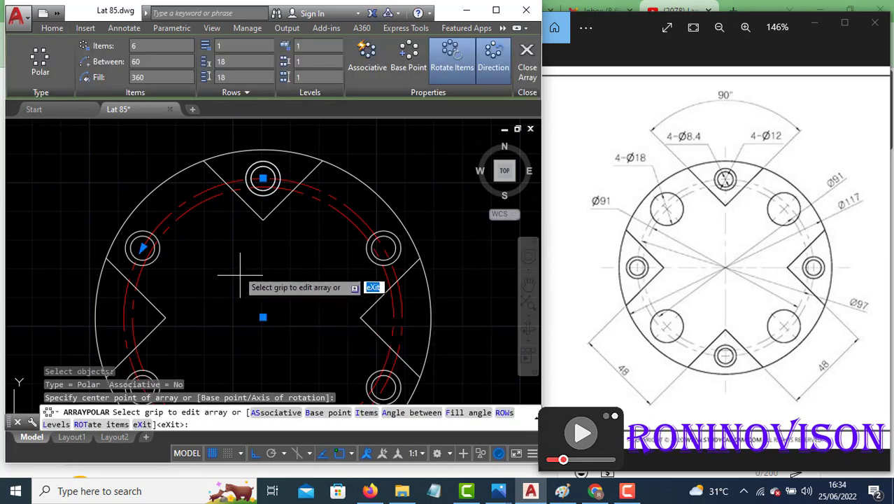
pyautogui.write('4')
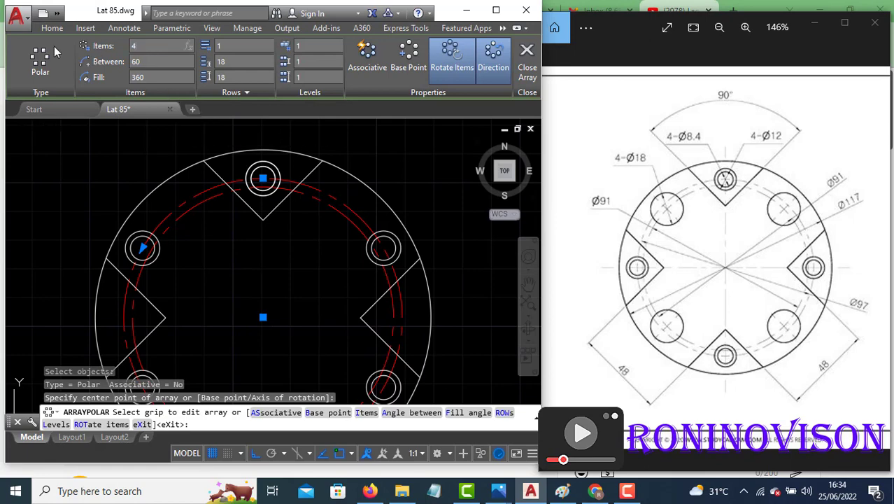
pyautogui.press('Return')
pyautogui.press('Return')
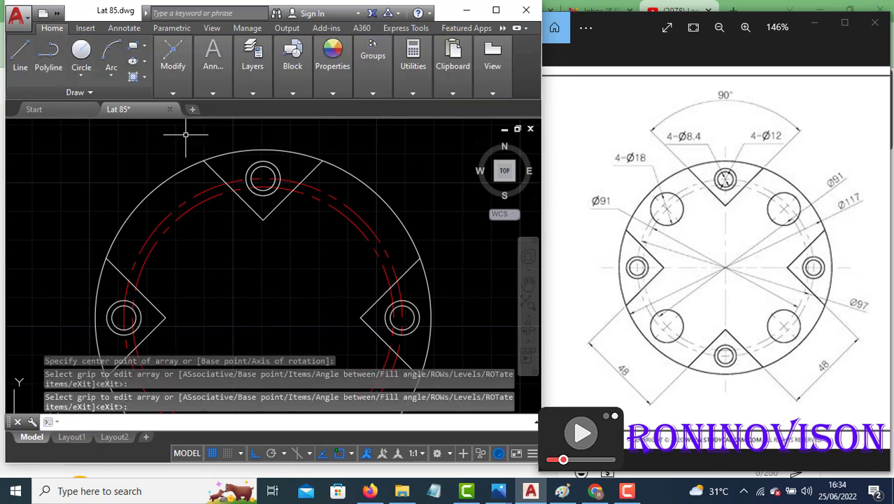
pyautogui.scroll(-1, 274, 132)
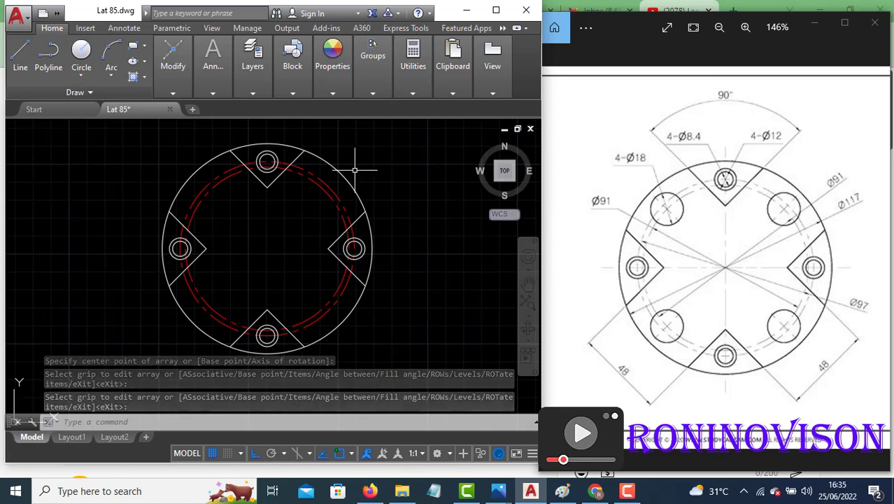
# Step: Draw an 18-diameter circle centred on the top hole
pyautogui.write('c')
pyautogui.press('Return')
pyautogui.scroll(4, 267, 161)
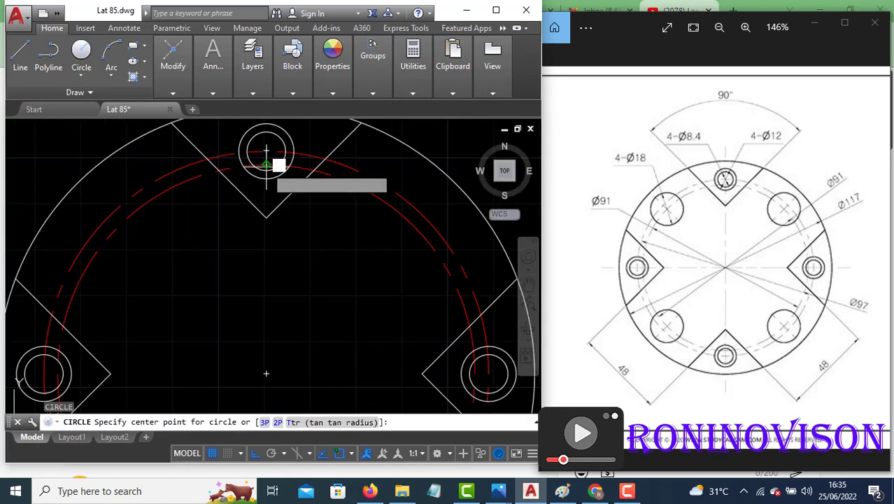
pyautogui.click(267, 151)
pyautogui.press('Return')
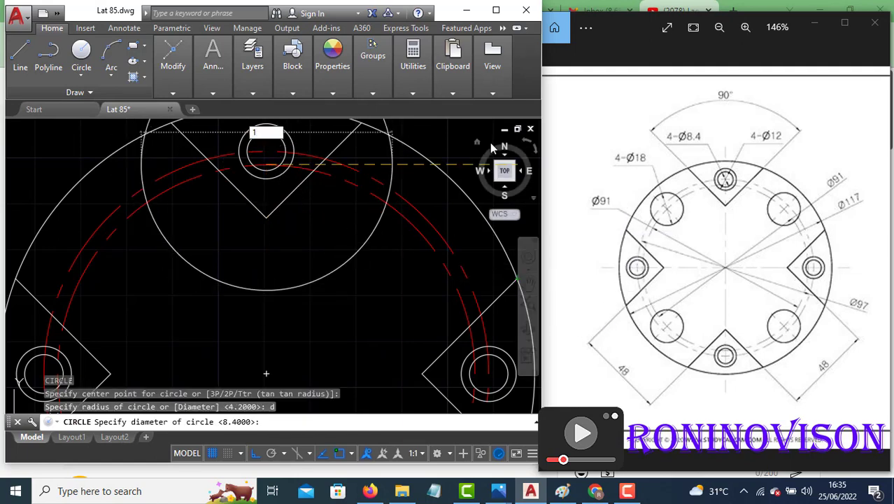
pyautogui.write('8')
pyautogui.press('Return')
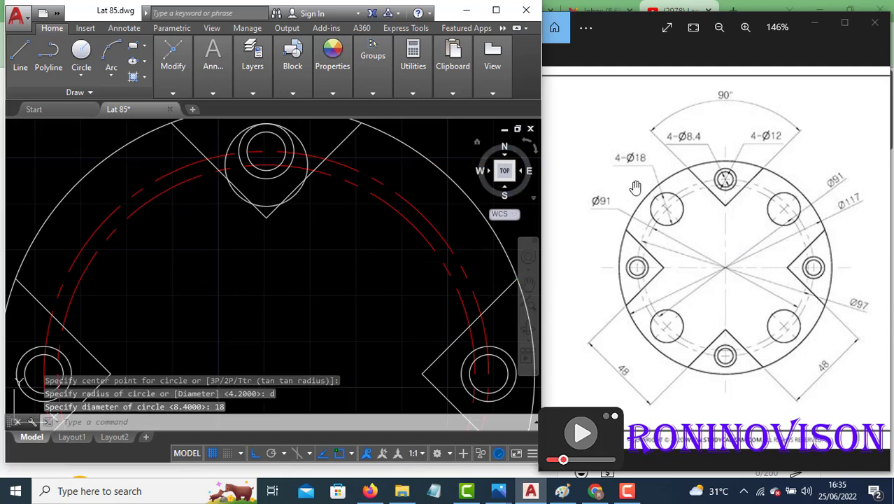
pyautogui.keyDown('ctrl'); pyautogui.scroll(2, 635, 188); pyautogui.keyUp('ctrl')
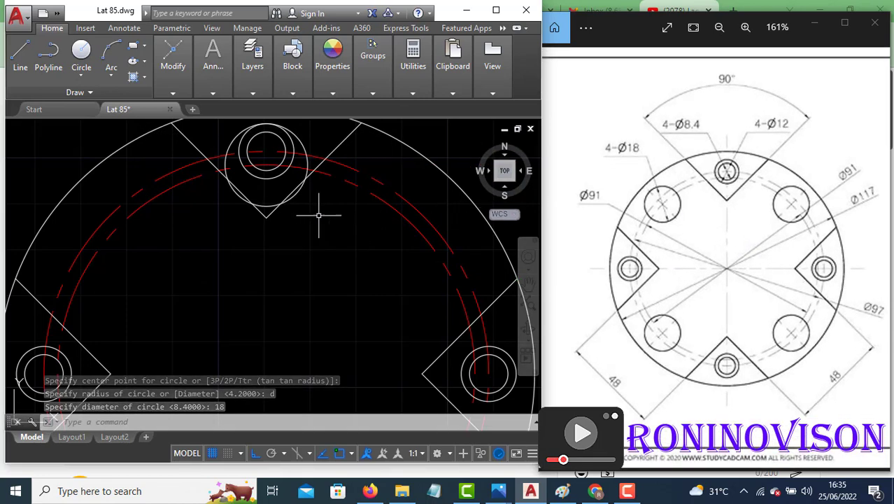
pyautogui.scroll(-6, 318, 217)
pyautogui.scroll(5, 315, 231)
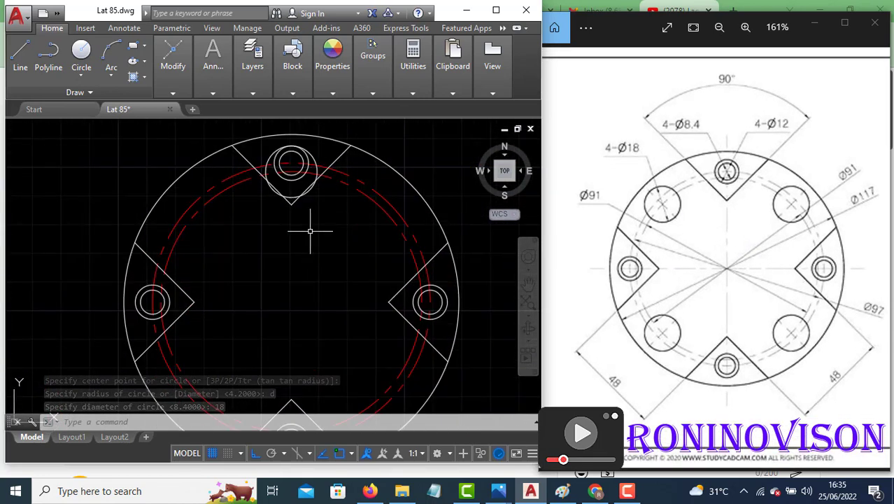
# Step: Rotate the Ø18 circle 45° about the flange centre
pyautogui.click(290, 197)
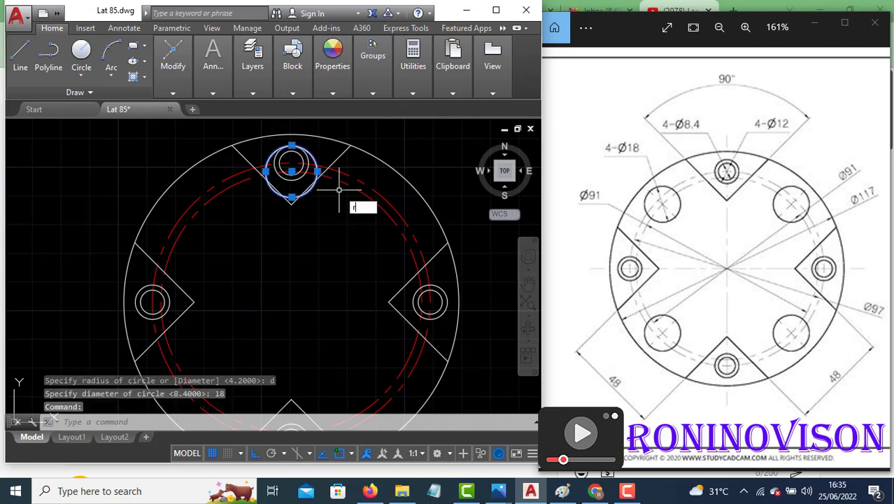
pyautogui.write('o')
pyautogui.press('Return')
pyautogui.click(291, 302)
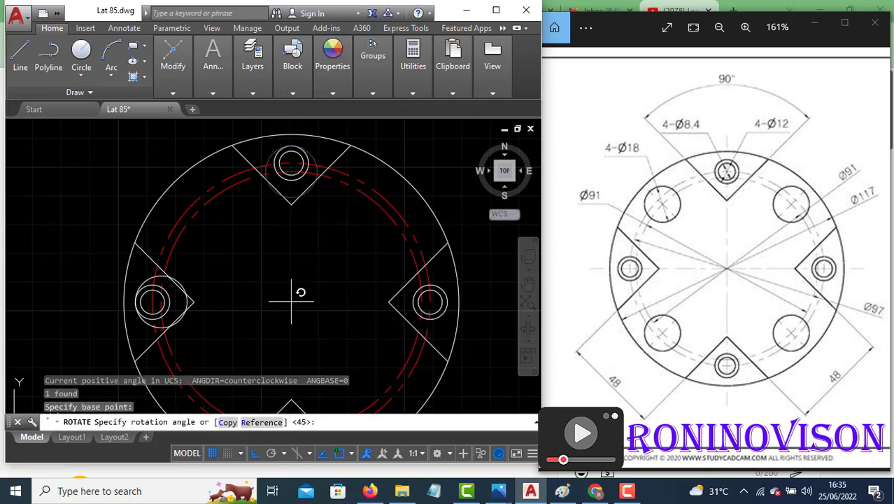
pyautogui.write('5')
pyautogui.press('Return')
pyautogui.press('Escape')
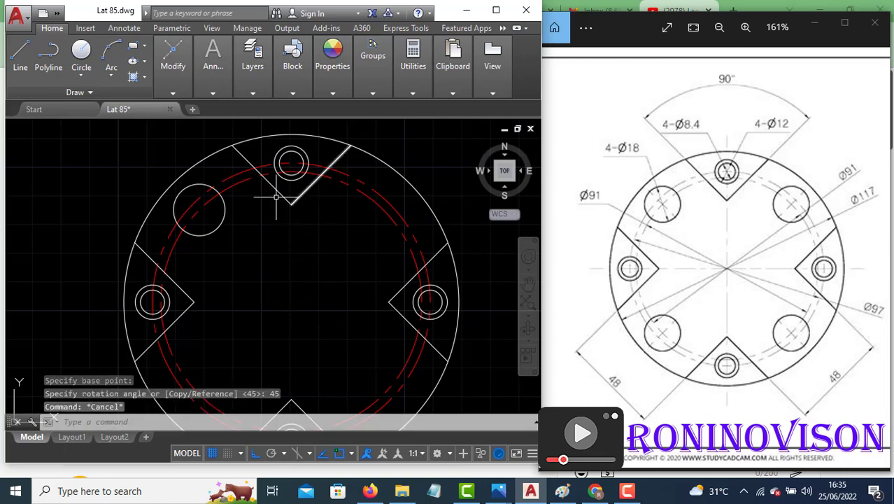
# Step: Polar-array the Ø18 circle into 4 holes around the flange centre
pyautogui.click(241, 232)
pyautogui.click(223, 224)
pyautogui.write('ARRA')
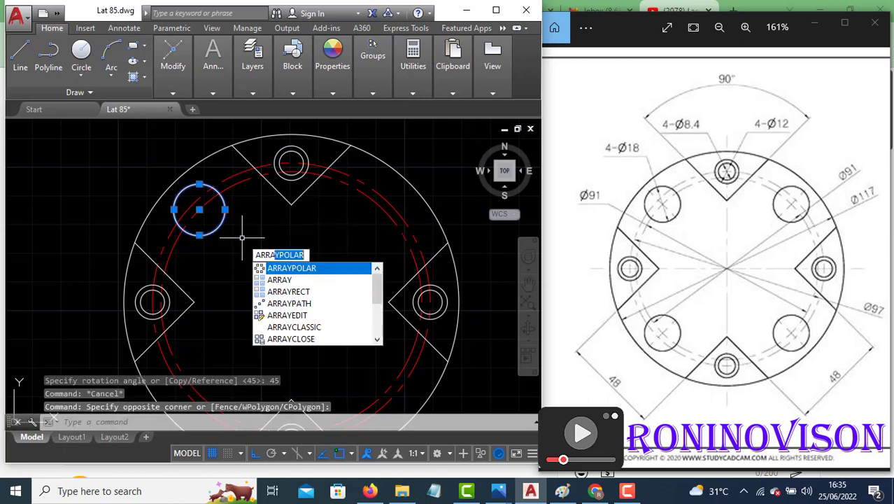
pyautogui.press('Return')
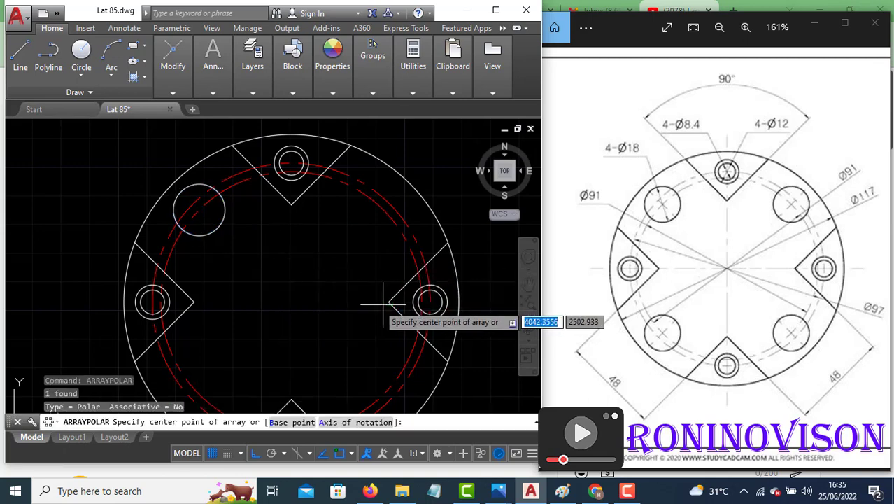
pyautogui.click(291, 301)
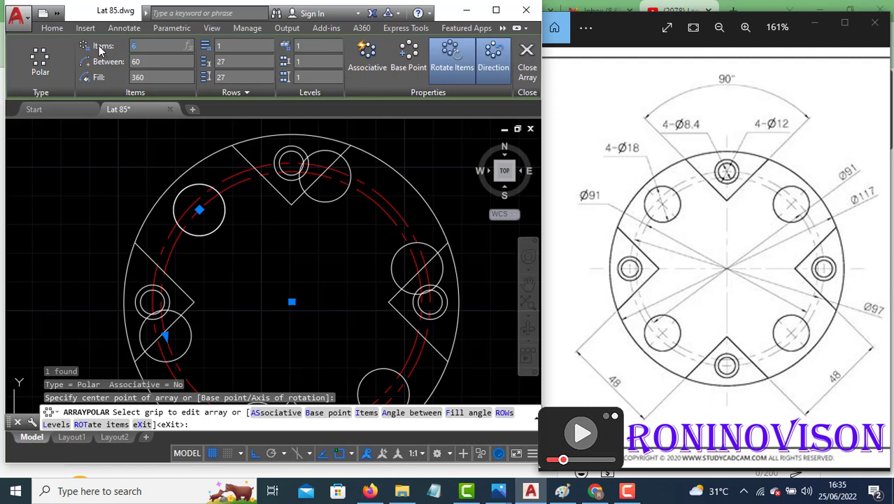
pyautogui.write('4')
pyautogui.press('Return')
pyautogui.press('Return')
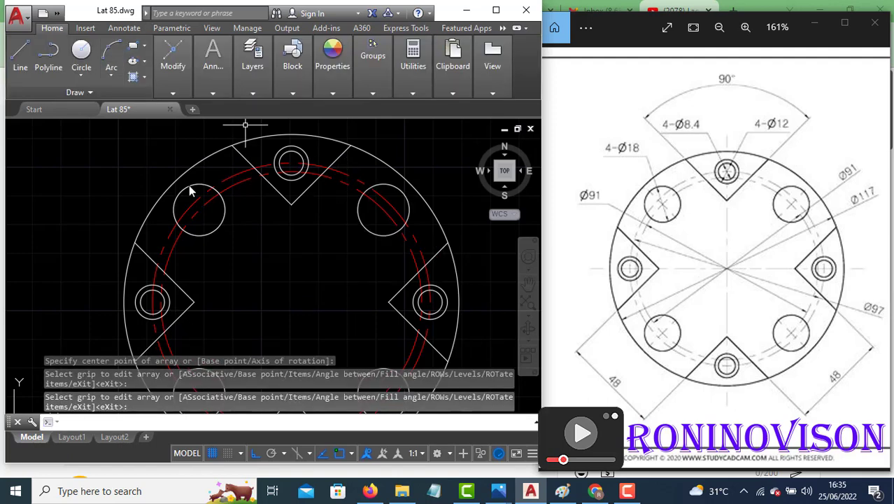
pyautogui.scroll(-2, 279, 206)
pyautogui.moveTo(285, 243); pyautogui.dragTo(296, 221, button='middle')
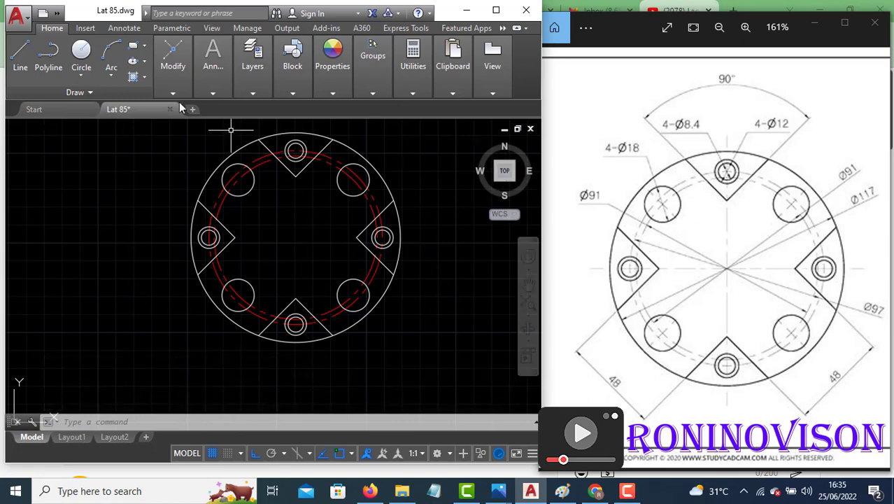
# Step: Add centre marks to the outer circle and all eight holes around the flange
pyautogui.click(115, 32)
pyautogui.click(264, 93)
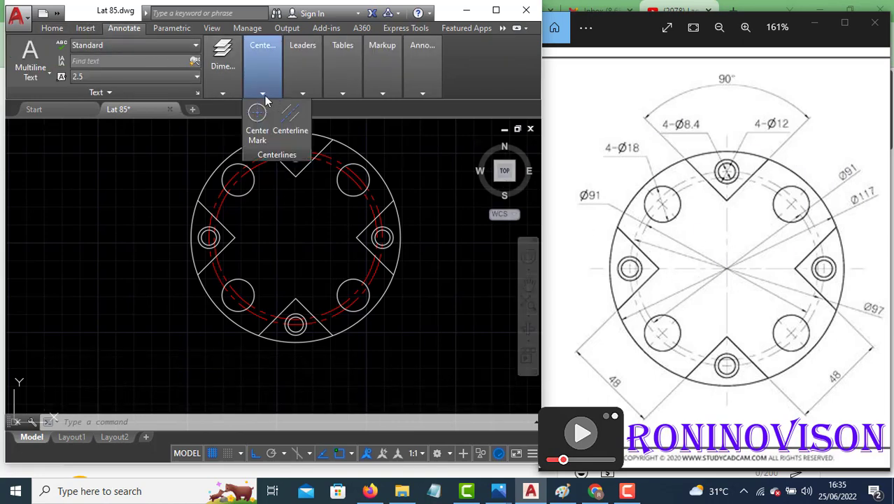
pyautogui.click(257, 121)
pyautogui.click(344, 146)
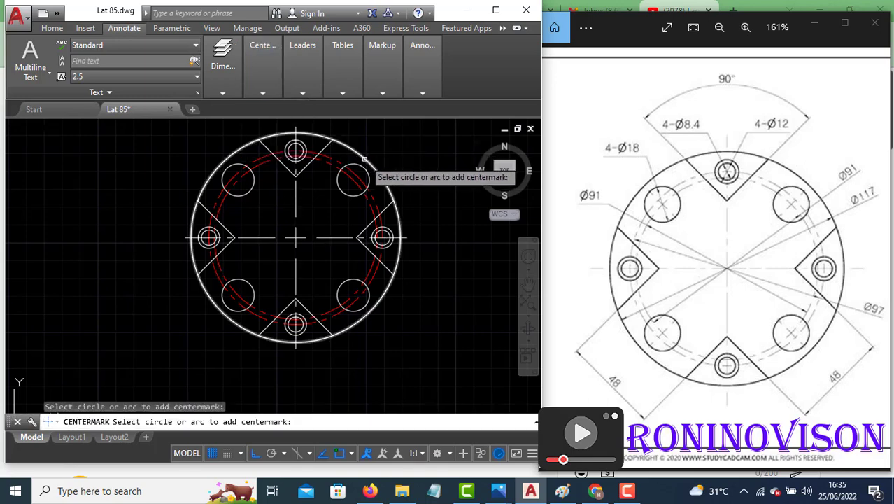
pyautogui.click(353, 165)
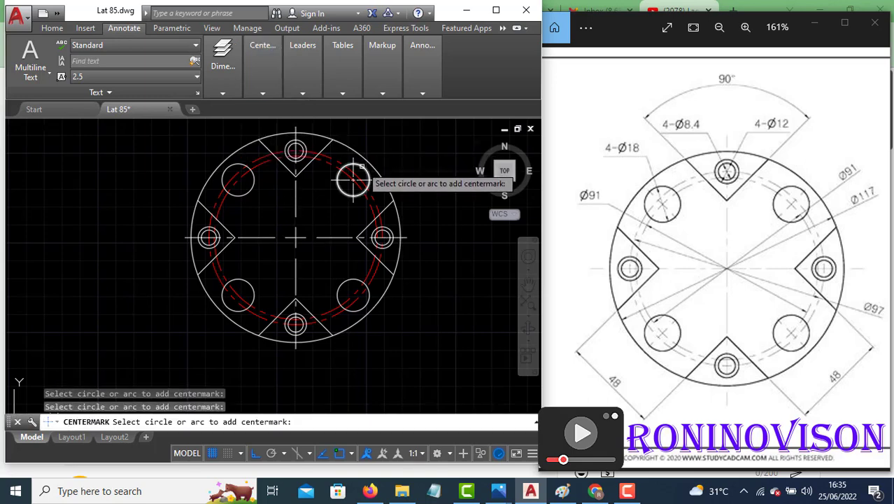
pyautogui.click(308, 145)
pyautogui.click(238, 180)
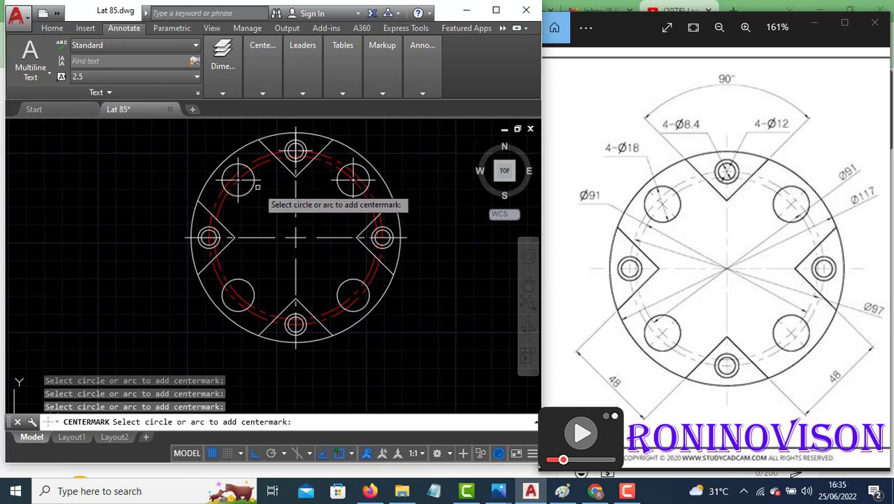
pyautogui.click(209, 237)
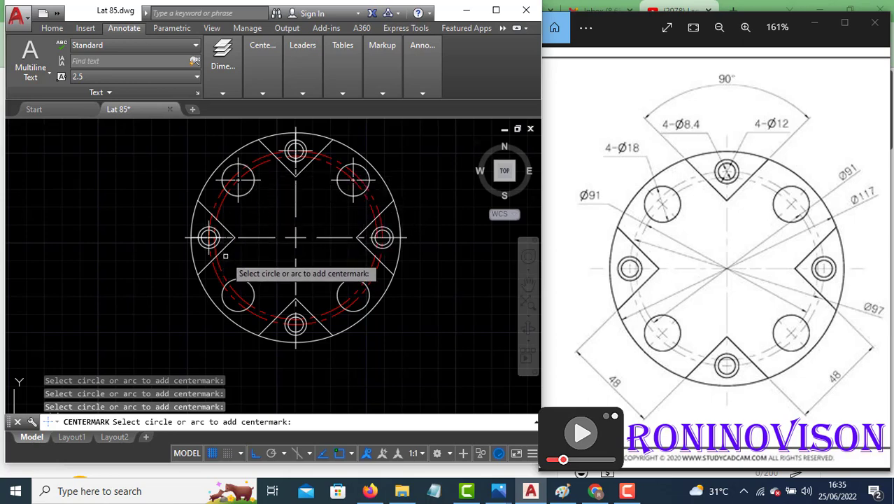
pyautogui.click(238, 294)
pyautogui.click(353, 294)
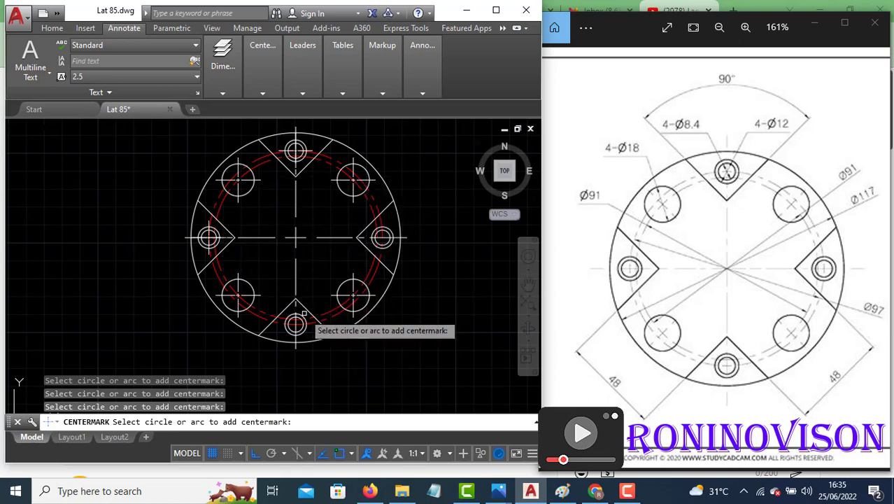
pyautogui.click(296, 323)
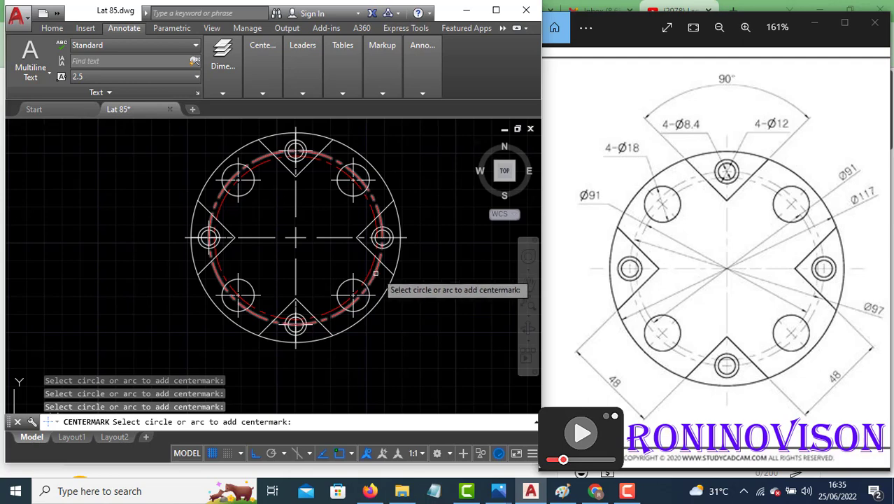
pyautogui.click(393, 235)
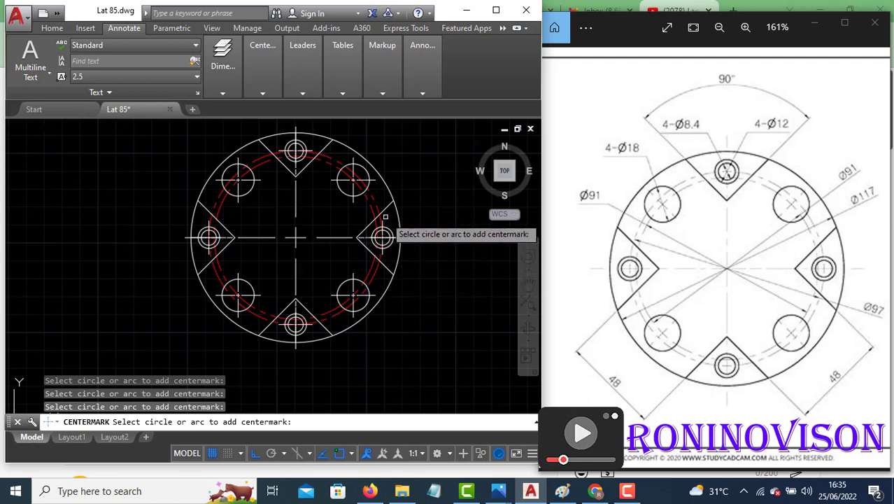
pyautogui.press('Escape')
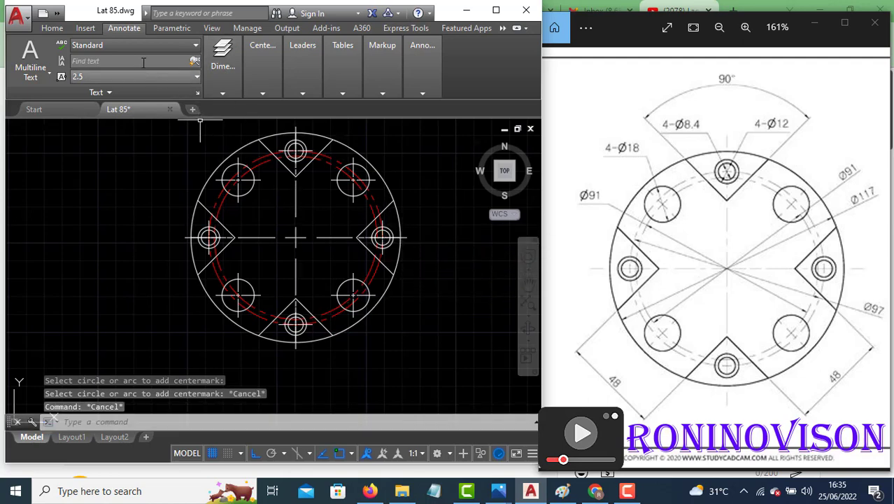
# Step: Select the upper-right hole's centre mark and bring up its colour choices in Properties
pyautogui.click(51, 29)
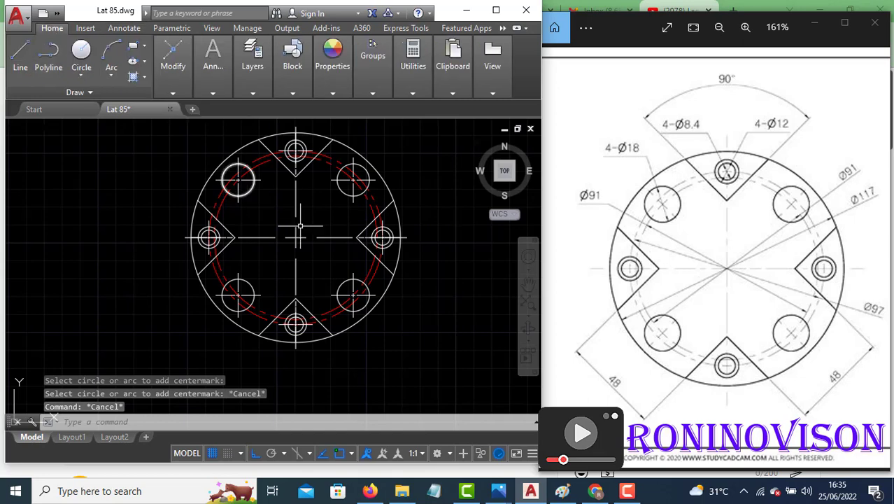
pyautogui.click(343, 179)
pyautogui.click(333, 77)
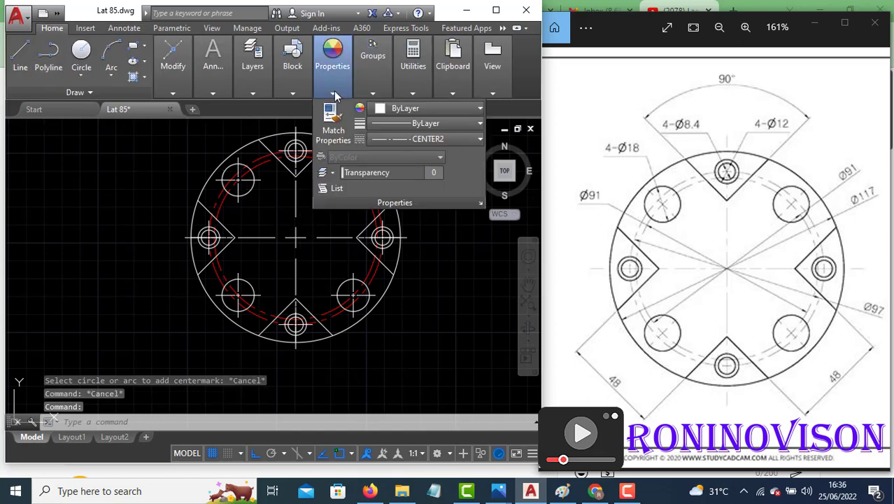
pyautogui.click(385, 111)
# Step: Make the upper-right centre mark red and match the other centre lines to it
pyautogui.click(376, 241)
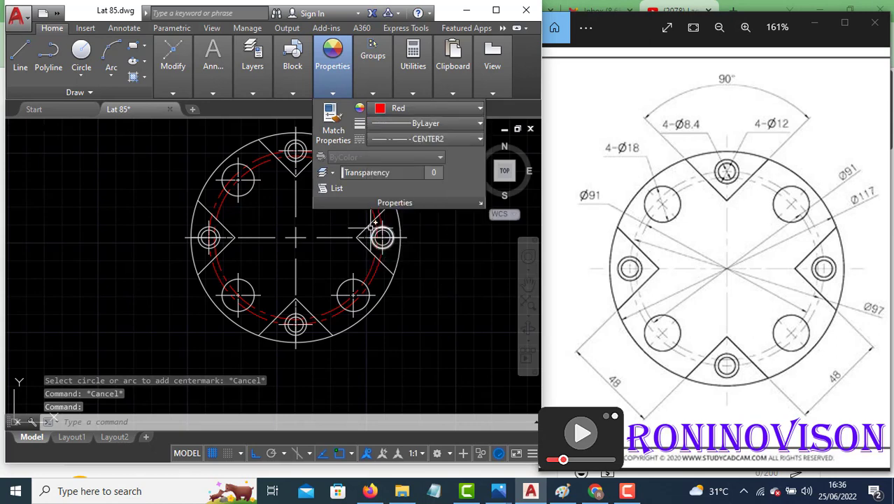
pyautogui.press('Escape')
pyautogui.press('Return')
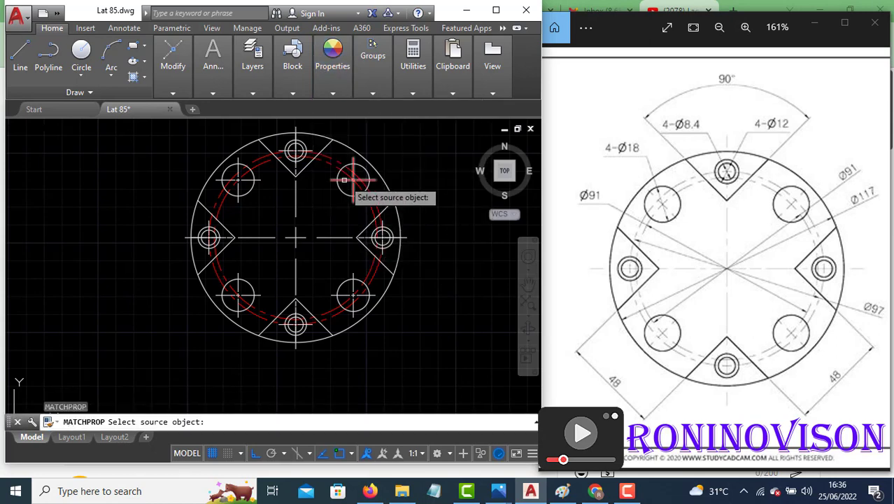
pyautogui.click(342, 181)
pyautogui.click(301, 246)
pyautogui.click(282, 235)
# Step: Finish matching properties and recentre the whole flange in view
pyautogui.scroll(2, 296, 149)
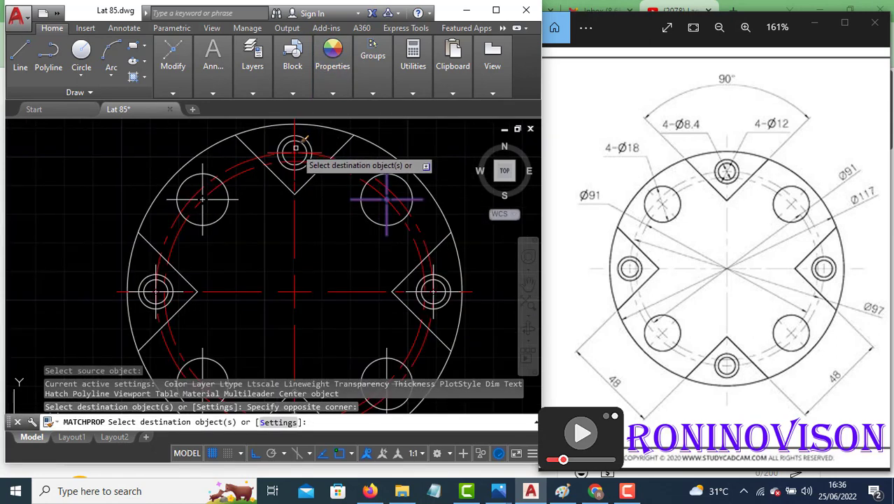
pyautogui.scroll(-2, 204, 193)
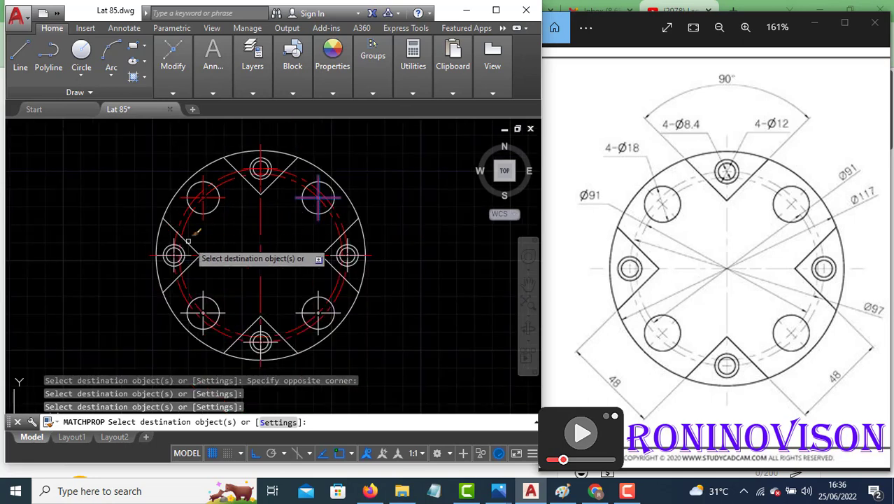
pyautogui.scroll(2, 172, 252)
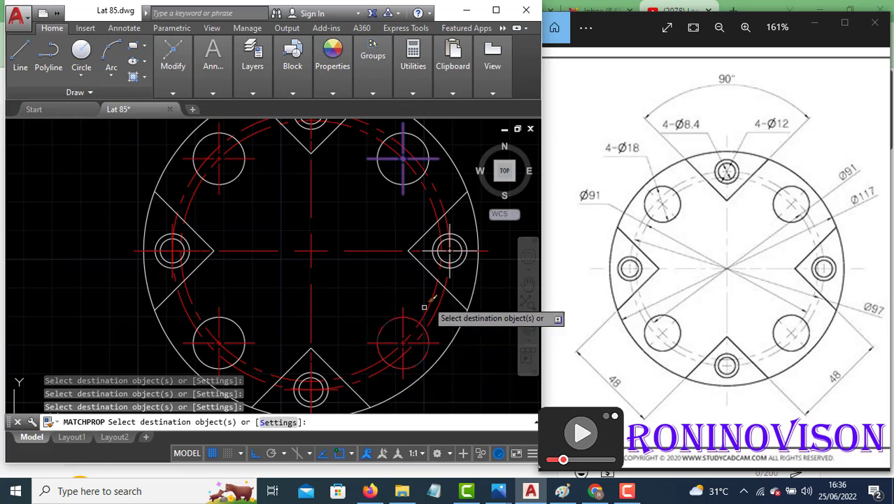
pyautogui.click(459, 245)
pyautogui.press('Escape')
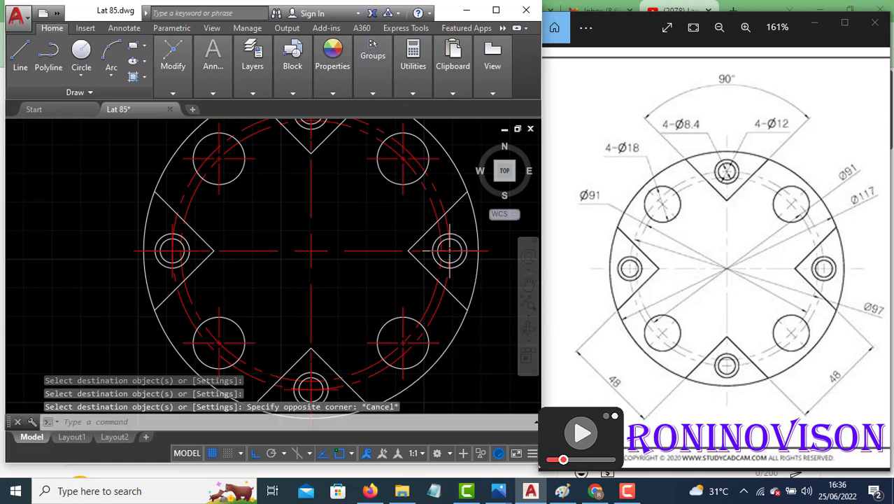
pyautogui.scroll(-2, 406, 210)
pyautogui.moveTo(351, 217); pyautogui.dragTo(279, 239, button='middle')
# Step: Add a 90° angular dimension to the top V-notch, placed above the flange
pyautogui.click(172, 70)
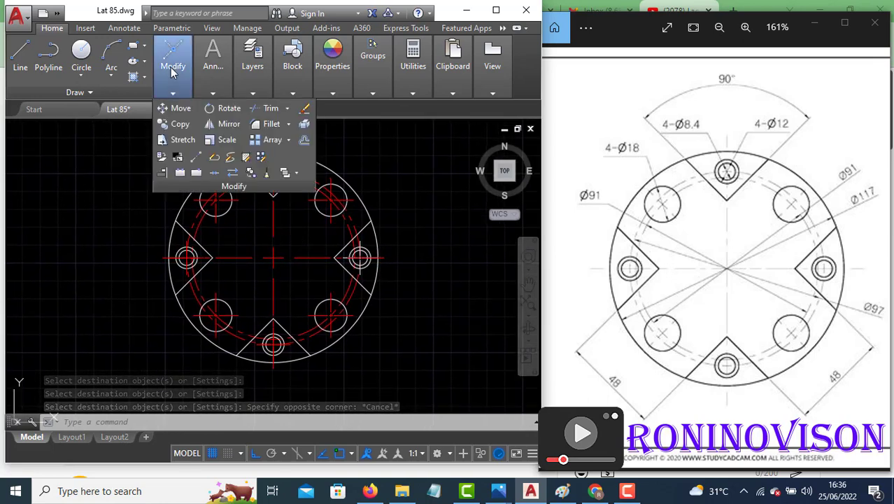
pyautogui.click(205, 87)
pyautogui.click(314, 110)
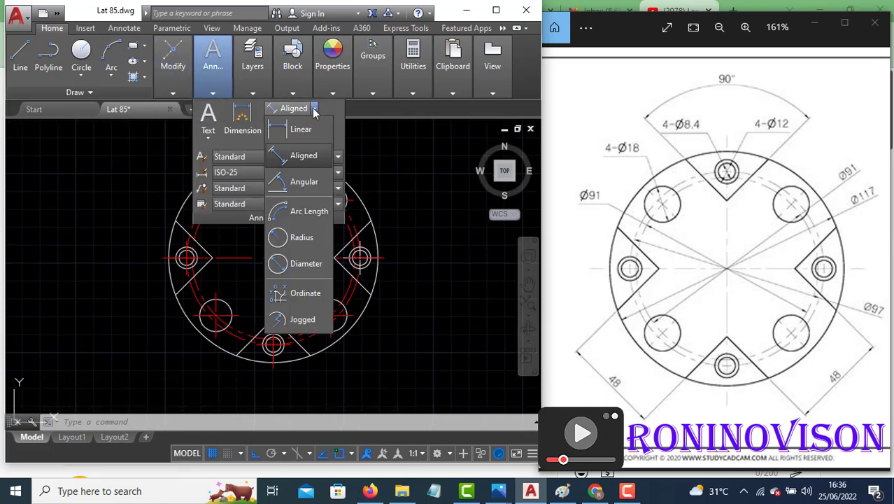
pyautogui.click(304, 184)
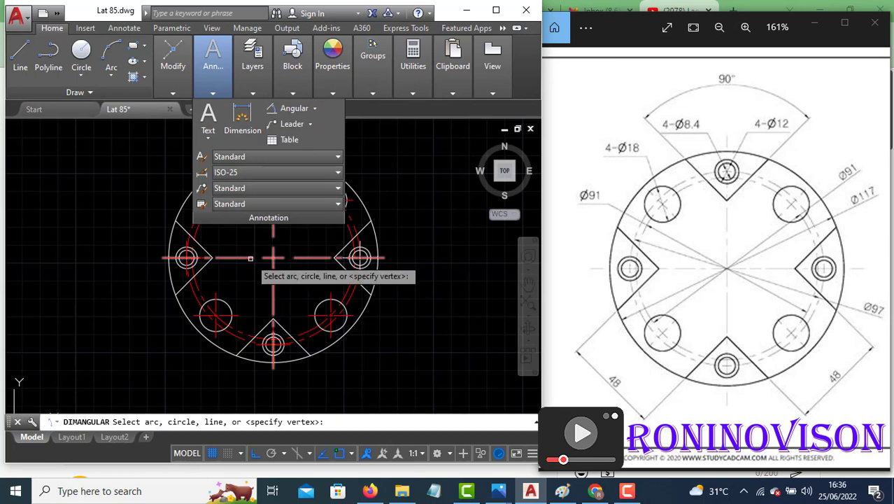
pyautogui.click(265, 185)
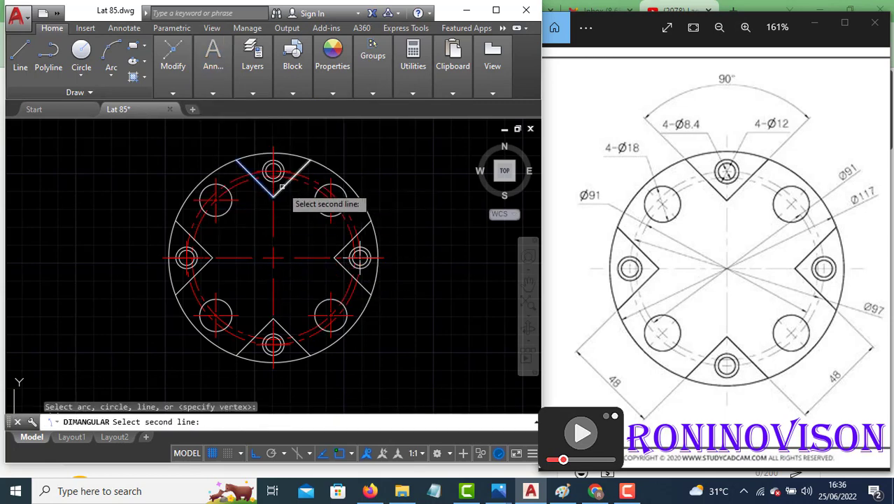
pyautogui.click(282, 186)
pyautogui.click(286, 129)
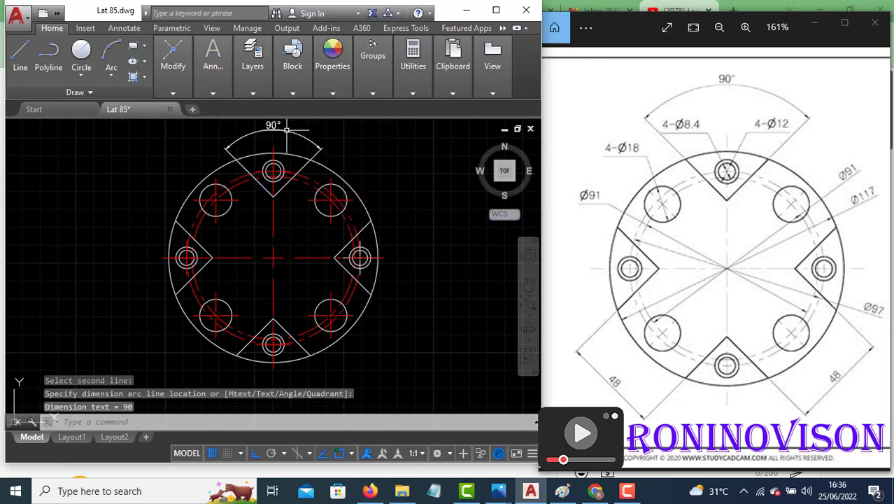
# Step: Dimension the top hole's outer and inner circles as Ø12 and Ø8.4
pyautogui.click(220, 92)
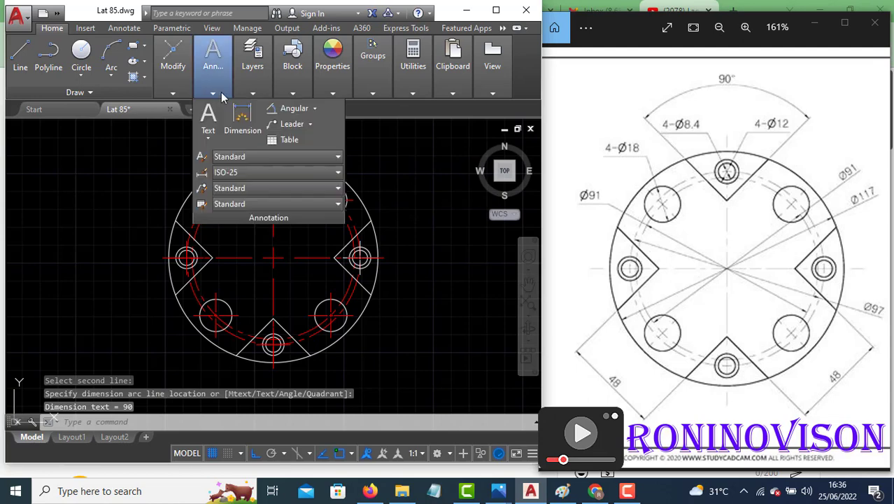
pyautogui.click(314, 110)
pyautogui.click(304, 208)
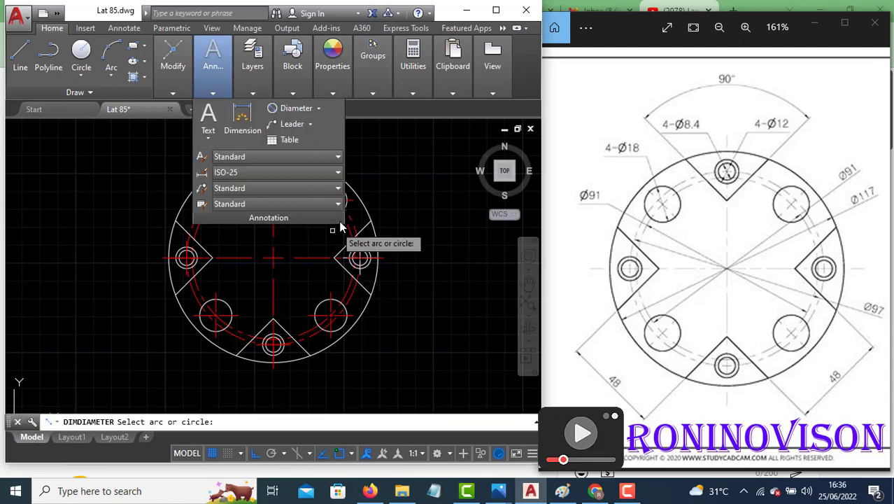
pyautogui.scroll(2, 273, 170)
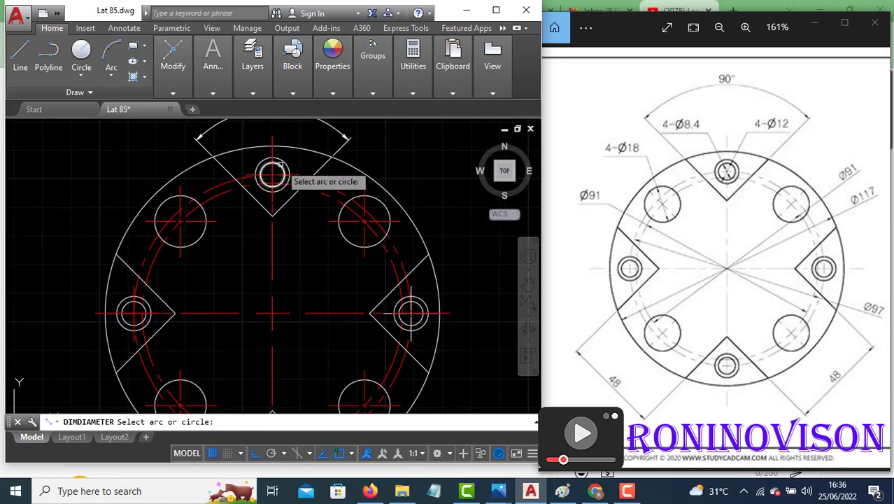
pyautogui.click(273, 174)
pyautogui.click(313, 145)
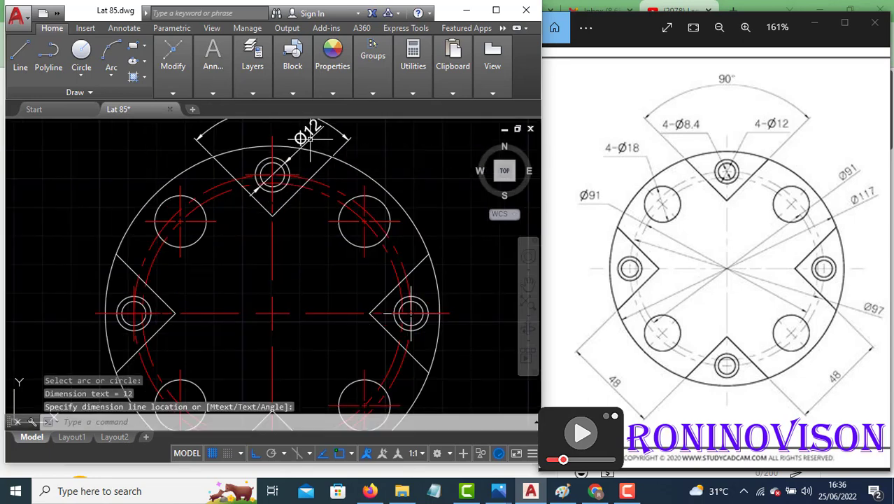
pyautogui.press('Return')
pyautogui.click(265, 180)
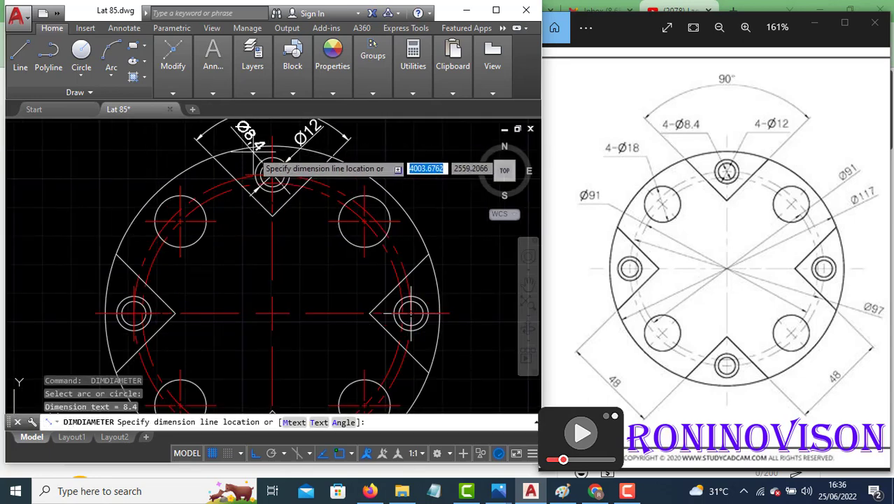
pyautogui.scroll(-2, 240, 137)
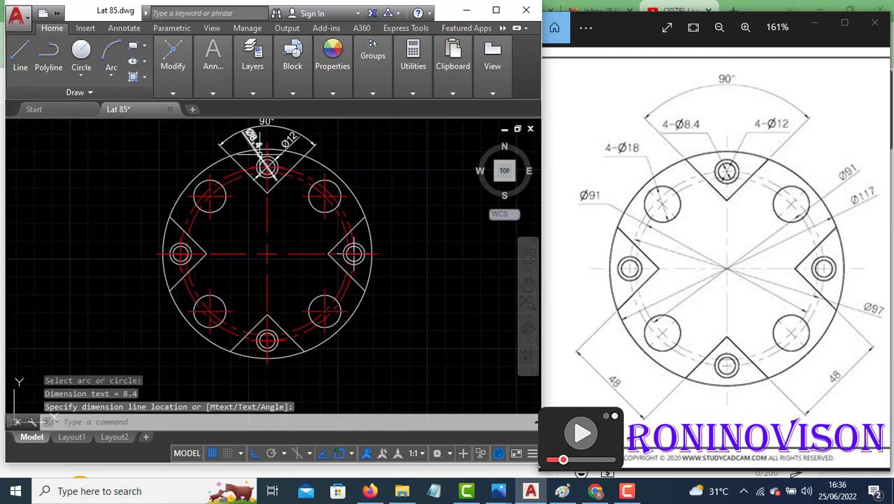
pyautogui.click(379, 179)
# Step: Add Ø117, Ø97 and Ø91 diameter dimensions to the flange circles
pyautogui.press('Return')
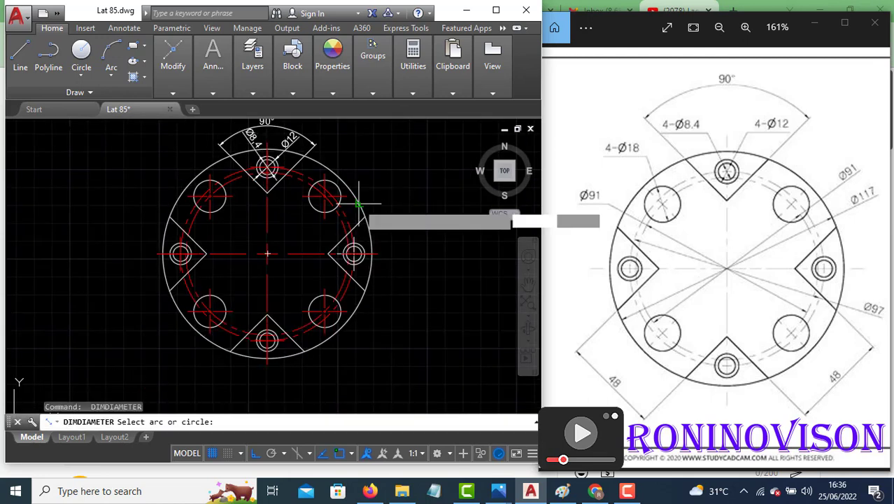
pyautogui.click(356, 203)
pyautogui.click(374, 177)
pyautogui.press('Return')
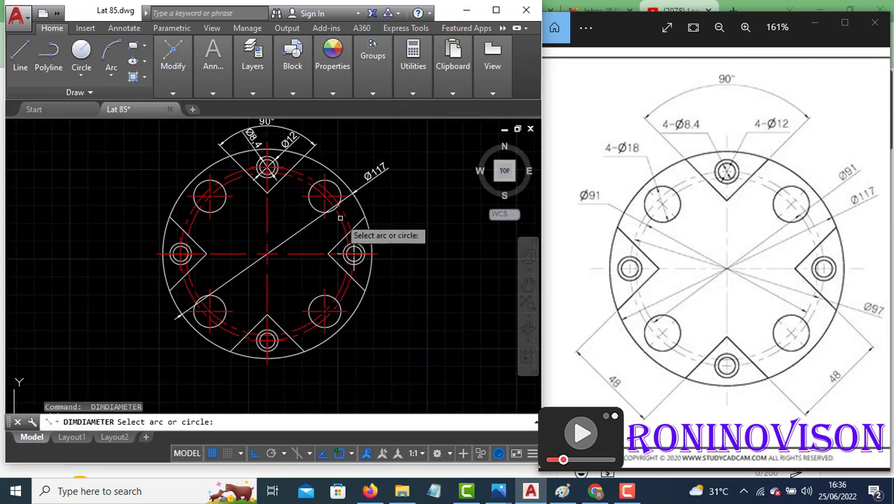
pyautogui.click(343, 208)
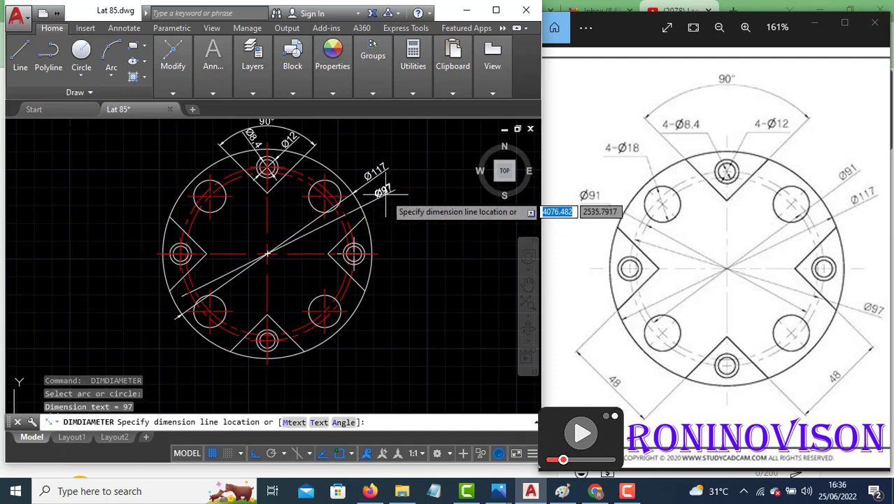
pyautogui.click(345, 224)
pyautogui.press('Return')
pyautogui.click(350, 238)
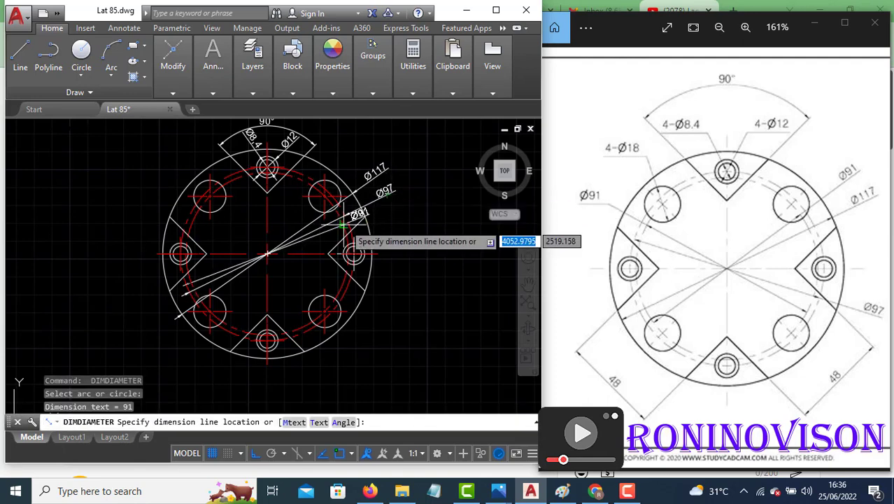
pyautogui.click(399, 213)
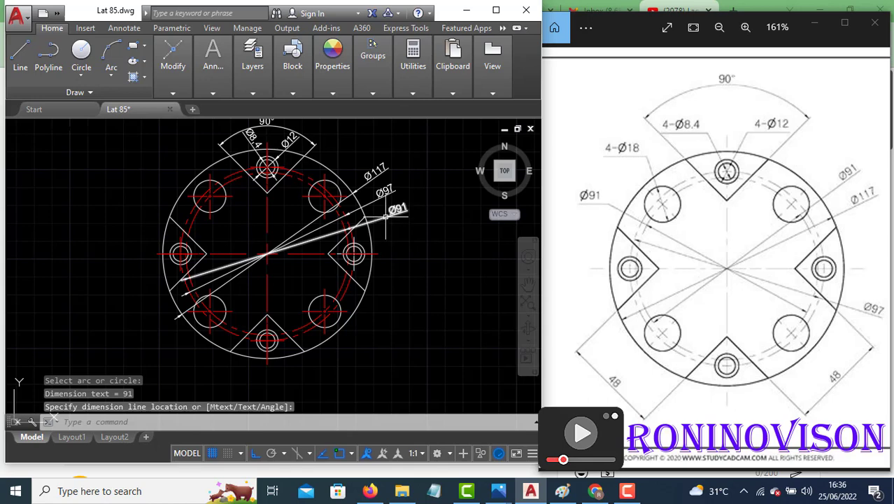
# Step: Add a Ø18 diameter dimension beside the top-left hole
pyautogui.press('Return')
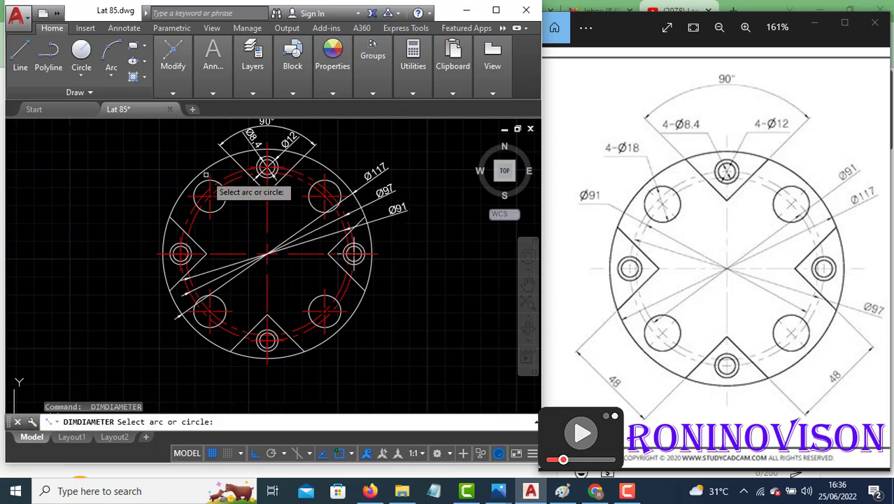
pyautogui.click(213, 186)
pyautogui.click(175, 158)
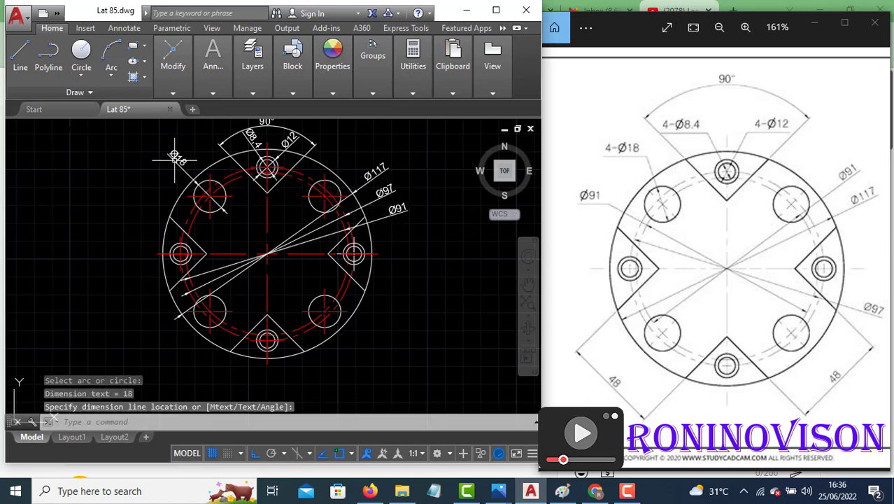
pyautogui.click(208, 92)
# Step: Add an aligned 48 dimension across the lower-left V-notch
pyautogui.click(318, 110)
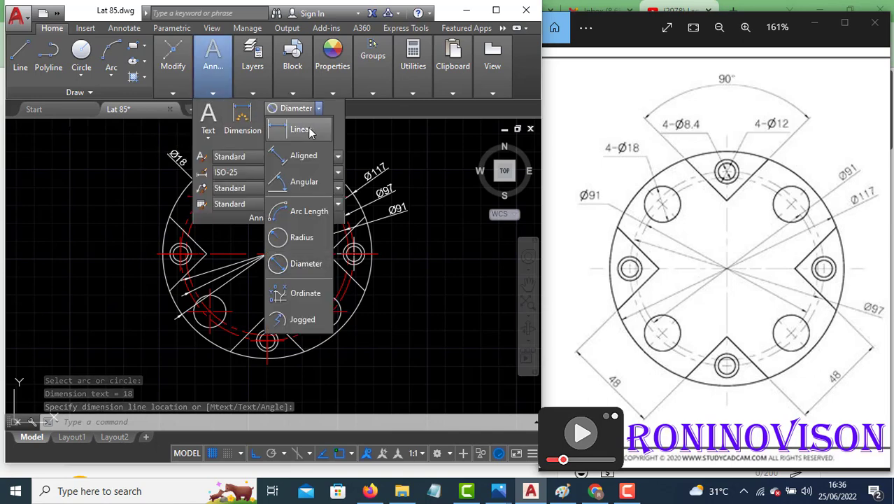
pyautogui.click(308, 133)
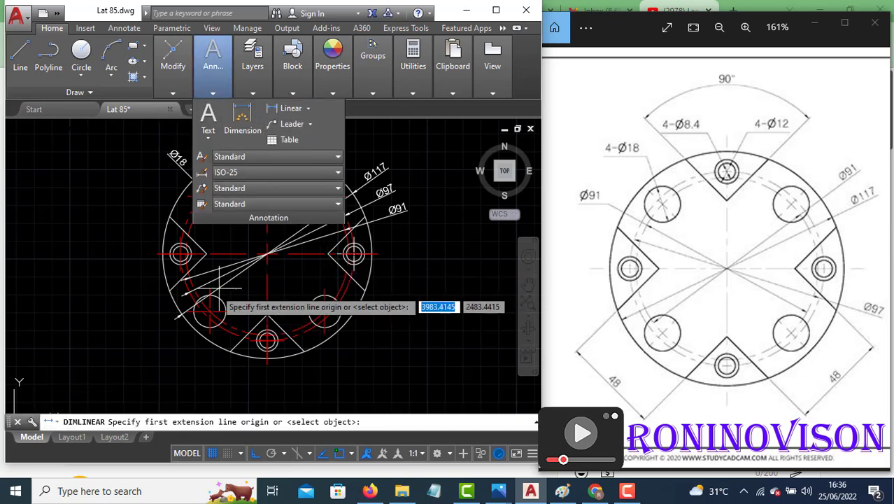
pyautogui.click(170, 288)
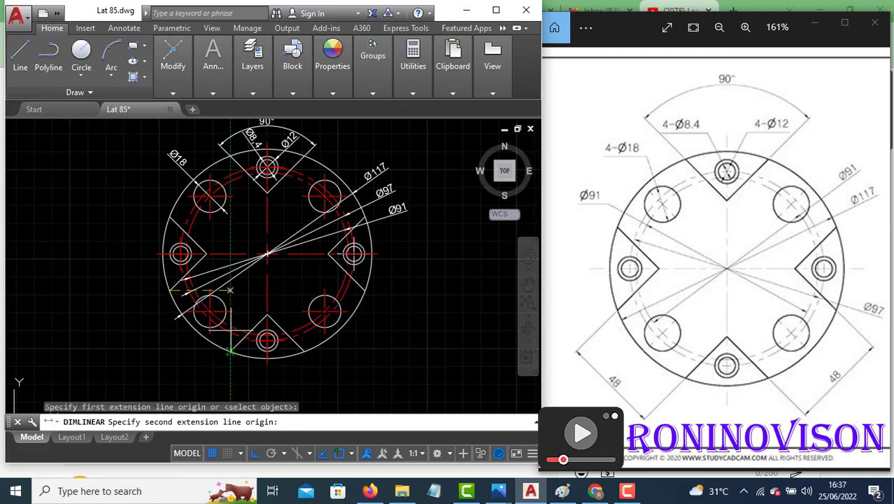
pyautogui.press('Escape')
pyautogui.moveTo(213, 70)
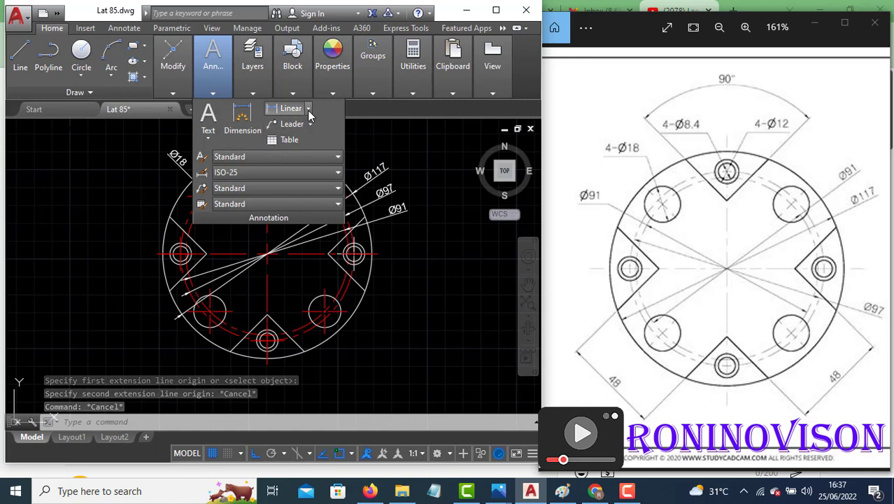
pyautogui.click(308, 108)
pyautogui.click(301, 155)
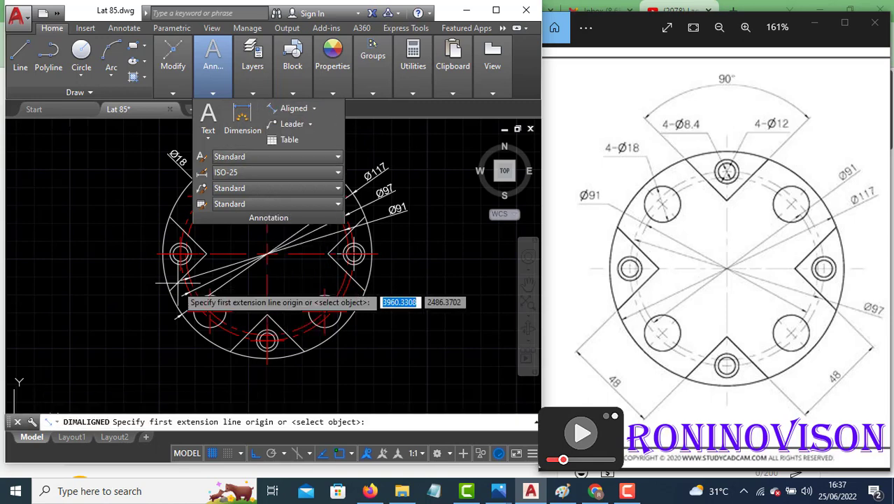
pyautogui.scroll(3, 171, 293)
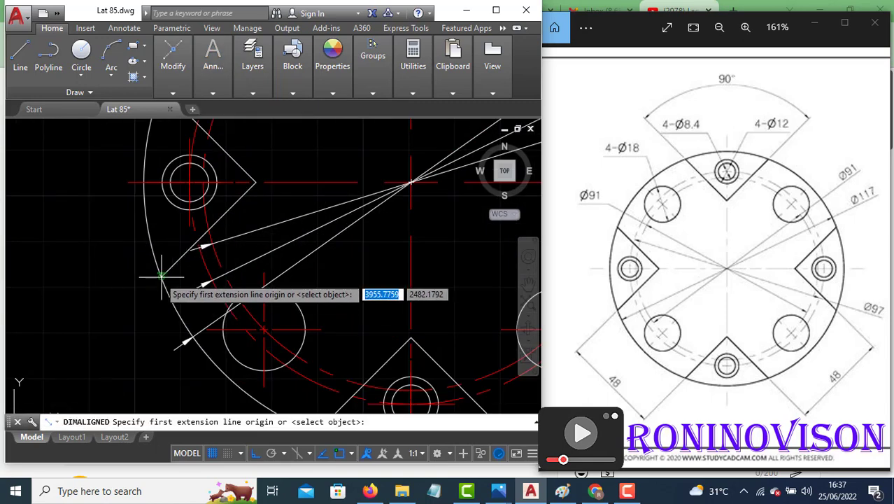
pyautogui.click(128, 250)
pyautogui.scroll(-2, 128, 250)
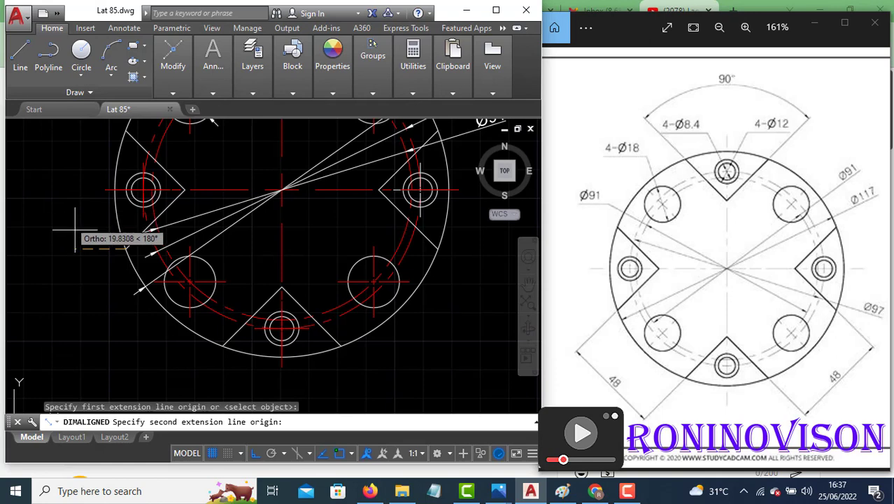
pyautogui.click(219, 344)
pyautogui.click(140, 337)
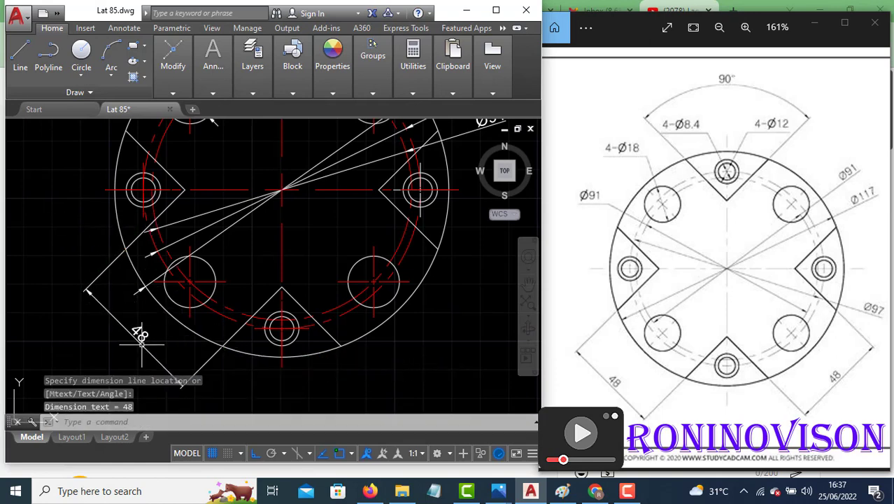
# Step: Add an aligned 48 dimension across the lower-right V-notch
pyautogui.press('Return')
pyautogui.click(340, 345)
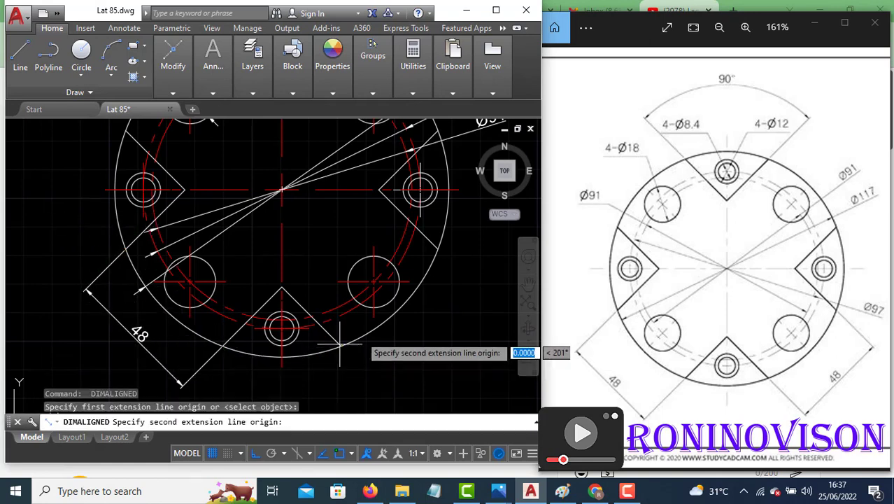
pyautogui.click(437, 246)
pyautogui.click(458, 322)
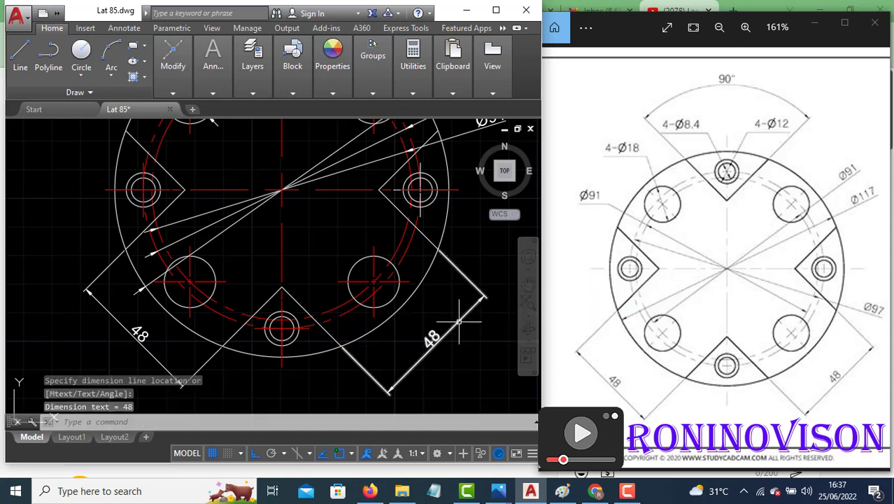
pyautogui.scroll(-2, 412, 269)
pyautogui.click(425, 318)
# Step: Set the lower-right 48 dimension's colour to Red
pyautogui.click(426, 305)
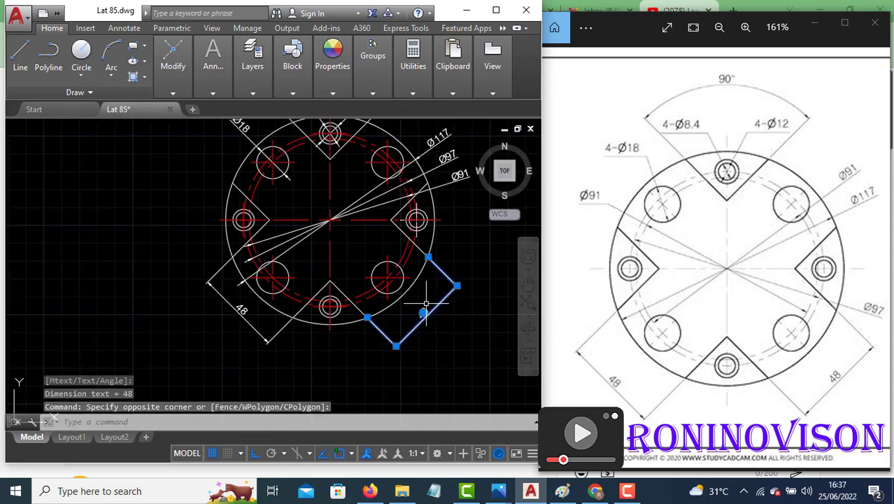
pyautogui.click(340, 96)
pyautogui.click(383, 111)
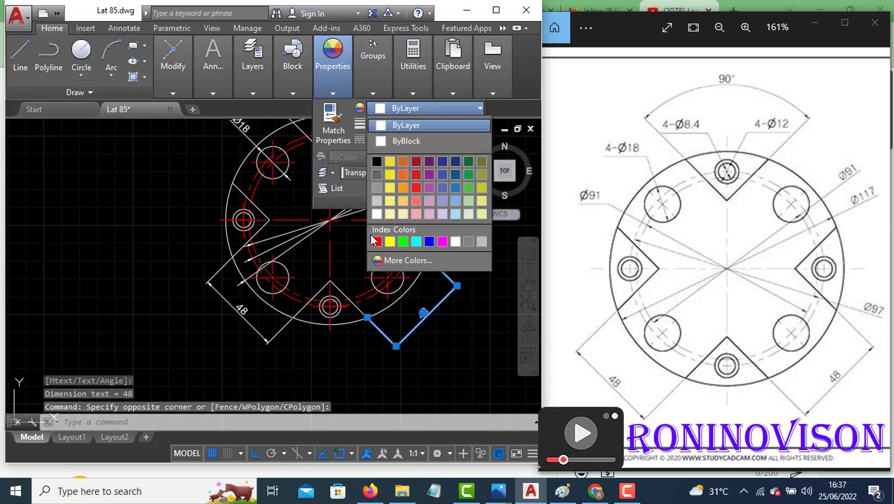
pyautogui.click(376, 242)
pyautogui.press('Escape')
# Step: Use MATCHPROP to turn the lower-left 48 dimension red
pyautogui.write('ma')
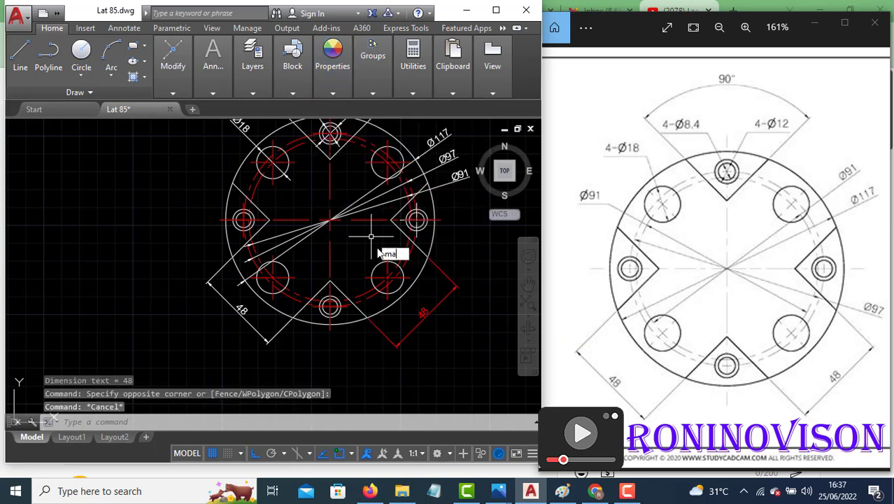
pyautogui.press('Return')
pyautogui.click(422, 313)
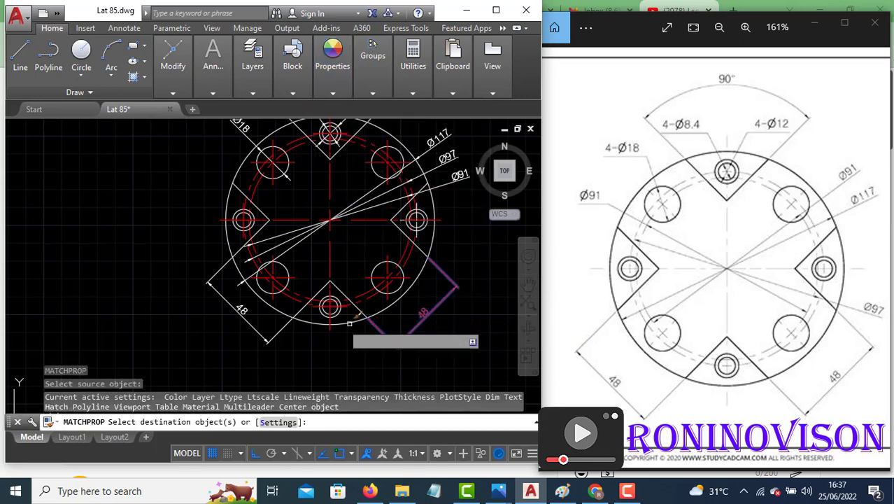
pyautogui.click(270, 336)
pyautogui.click(239, 309)
# Step: Match the right-side diameter dimensions and the 90° dimension to red, then recentre the flange
pyautogui.scroll(-2, 369, 251)
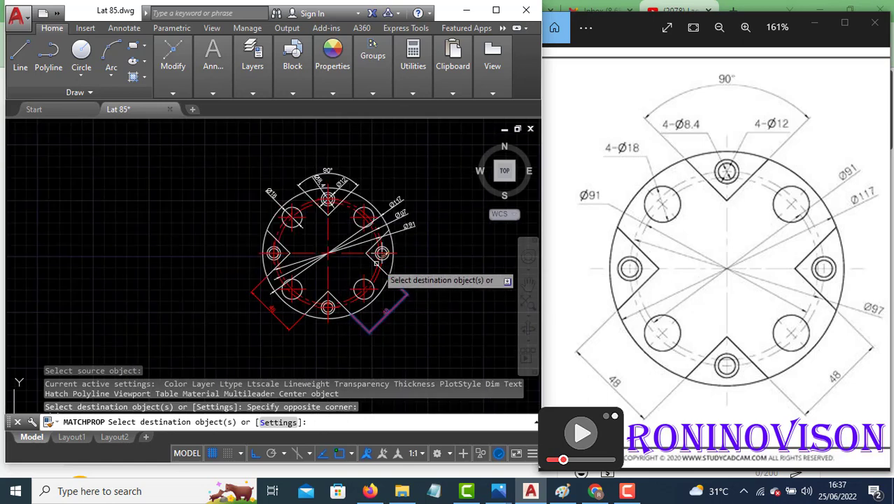
pyautogui.click(427, 235)
pyautogui.click(400, 178)
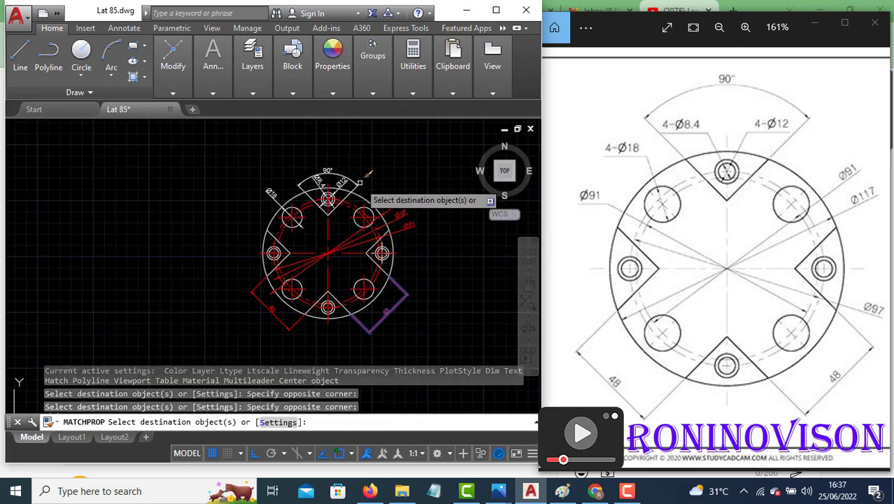
pyautogui.click(362, 184)
pyautogui.click(343, 173)
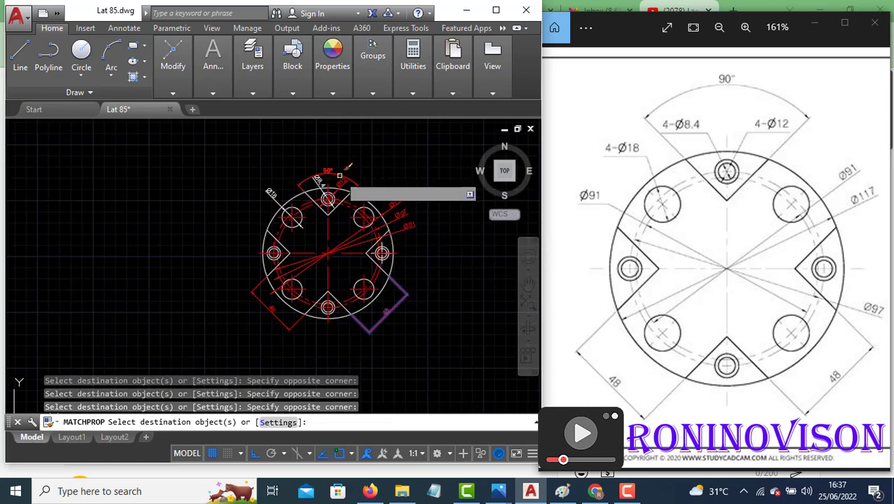
pyautogui.scroll(4, 332, 182)
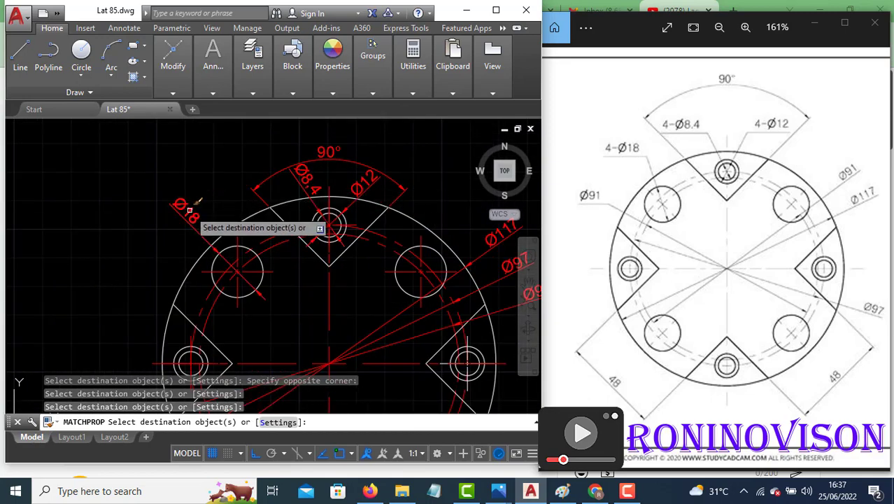
pyautogui.scroll(-3, 221, 195)
pyautogui.press('Escape')
pyautogui.moveTo(238, 199)
pyautogui.mouseDown(button='middle')
pyautogui.moveTo(297, 279)
pyautogui.moveTo(308, 261)
pyautogui.mouseUp(button='middle')
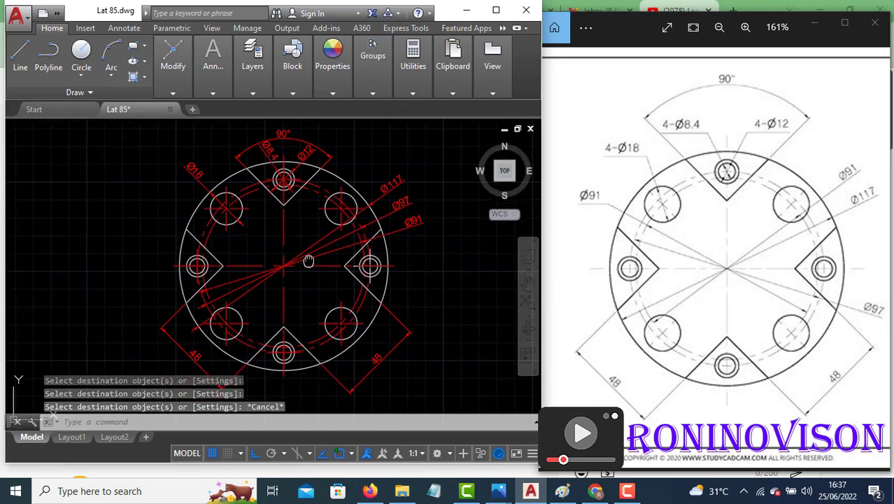